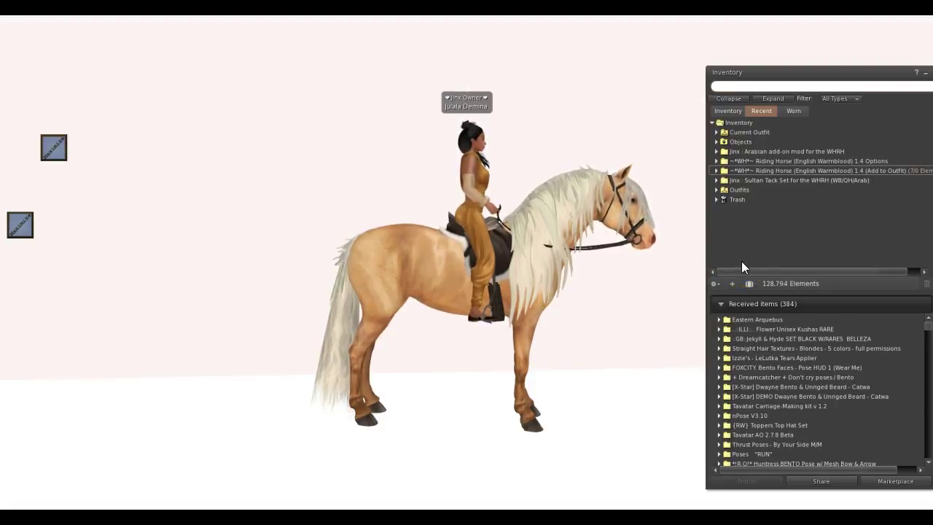
Step: Detach the worn palomino Warmblood horse body, keeping the rider, tack, mane and tail on
left_click(795, 171)
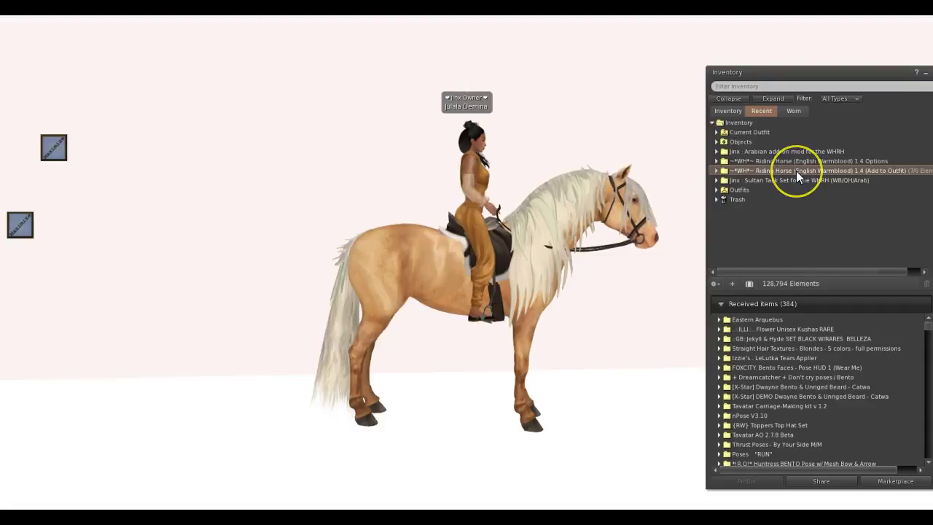
left_click(789, 177)
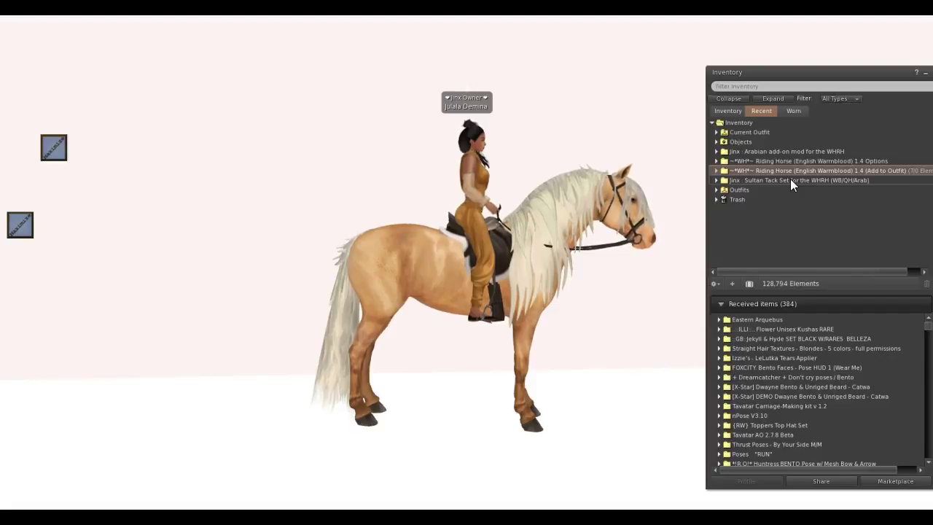
left_click(764, 226)
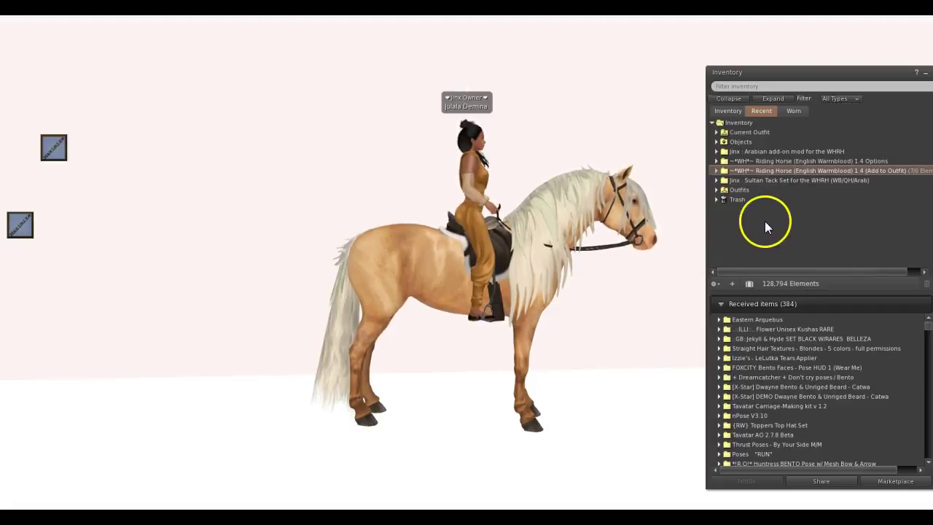
right_click(416, 267)
left_click(383, 267)
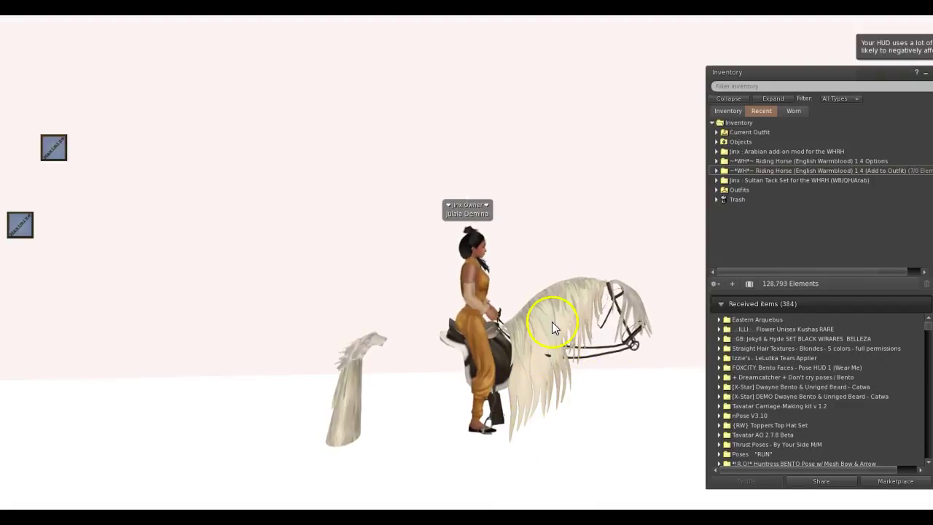
Step: Add the Jinx : Arabian Add-on mod for WHRH (WB) from its add-on folder to the avatar
left_click(717, 150)
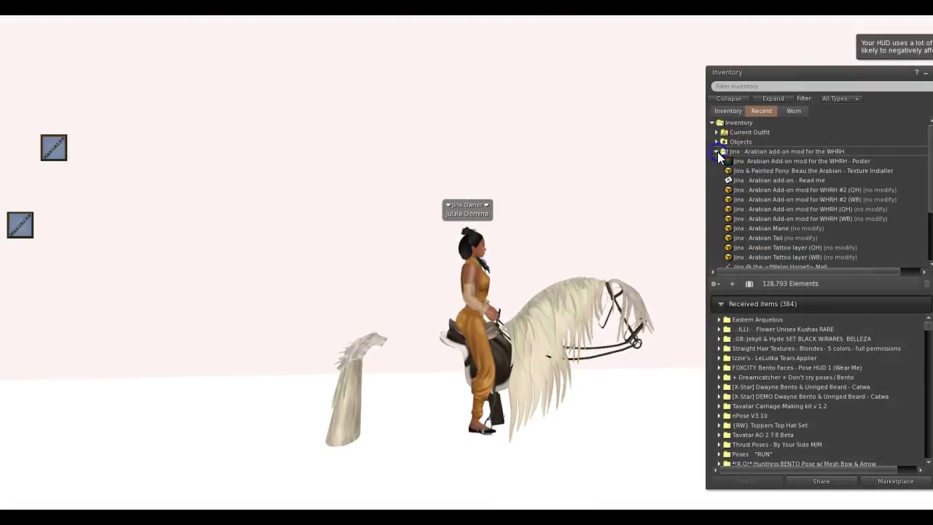
right_click(844, 218)
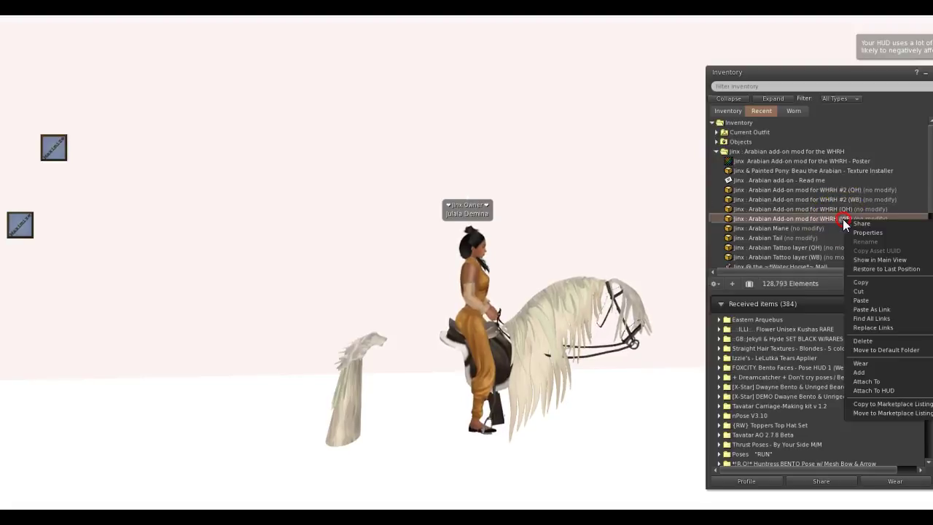
left_click(881, 372)
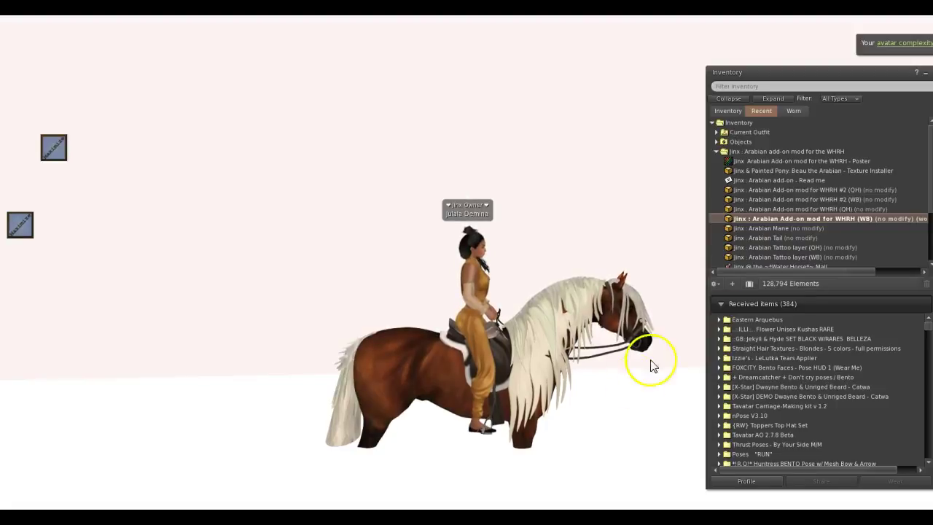
Step: Detach the Arabian Add-on mod for WHRH (WB) and collapse its folder
right_click(840, 220)
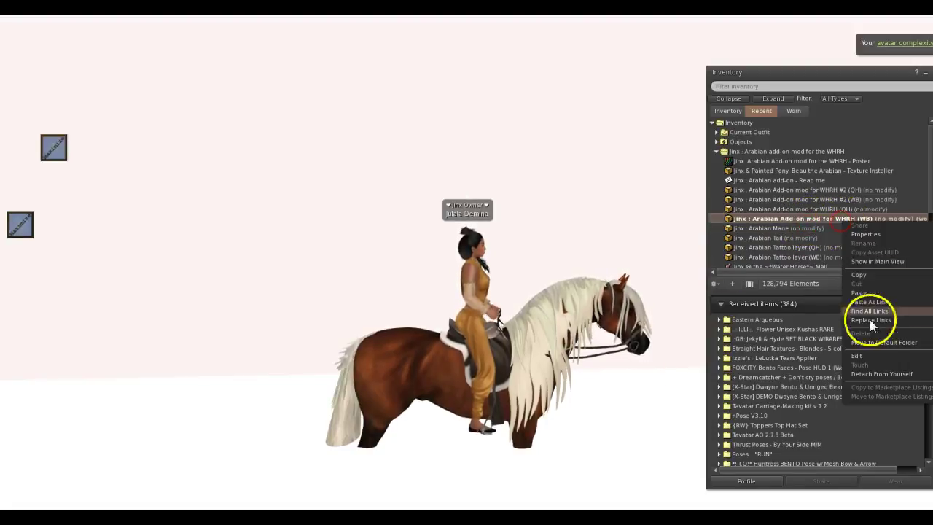
left_click(867, 374)
left_click(716, 150)
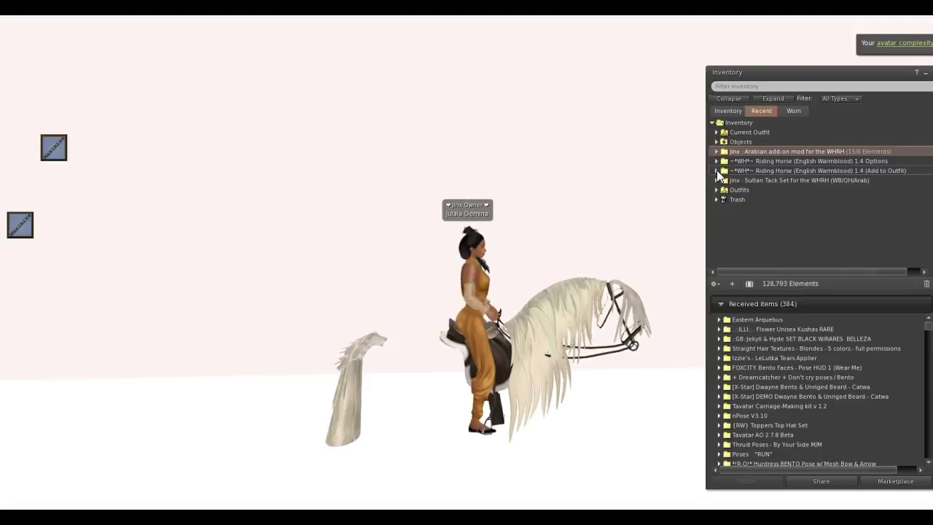
Step: Rez the Riding Horse r739 (Warmblood) from the 1.4 (Add to Outfit) folder onto the ground beside the rider
left_click(716, 170)
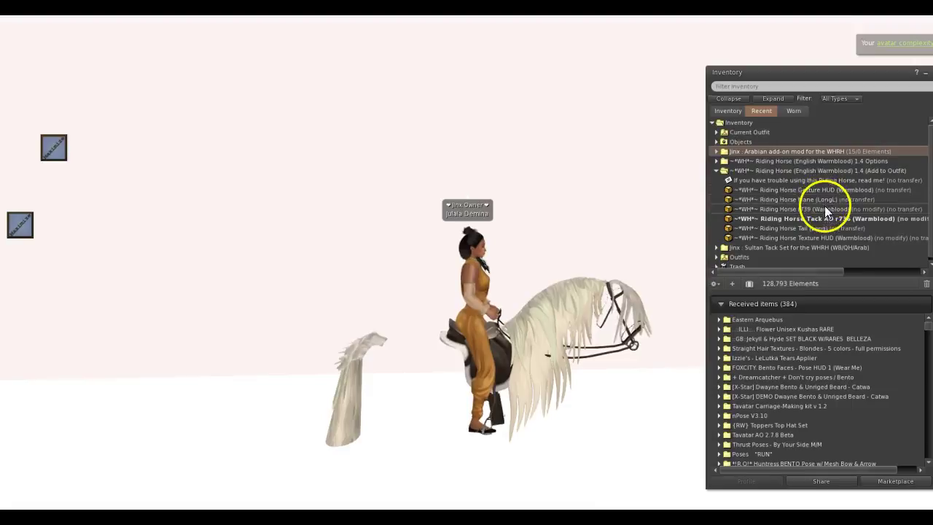
left_click(801, 208)
left_click_drag(814, 76, 895, 51)
scroll(654, 267, "down", 2)
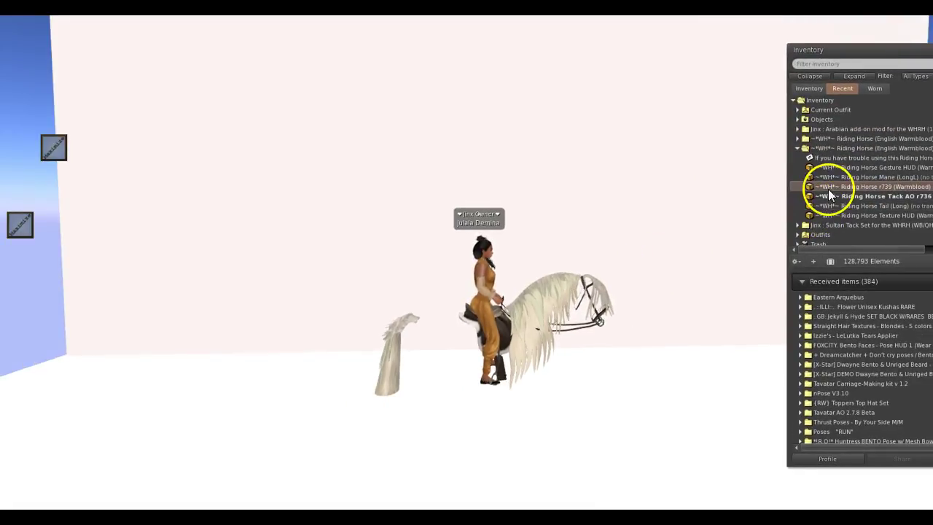
left_click(829, 187)
left_click_drag(828, 187, 664, 459)
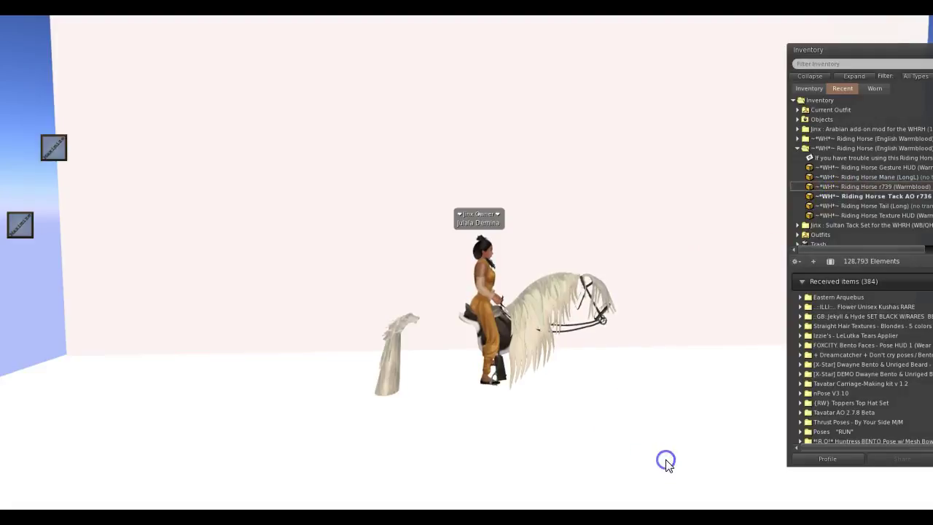
scroll(711, 350, "up", 2)
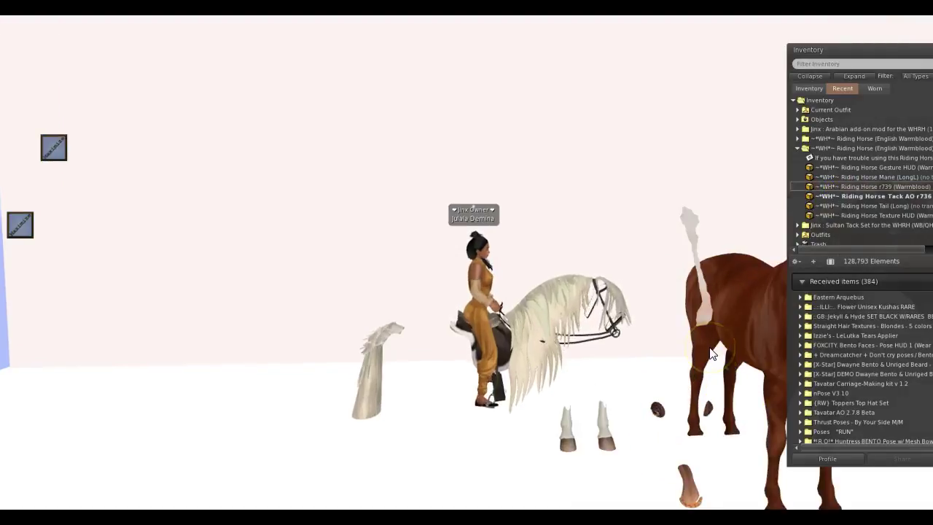
scroll(710, 351, "down", 2)
scroll(709, 352, "up", 1)
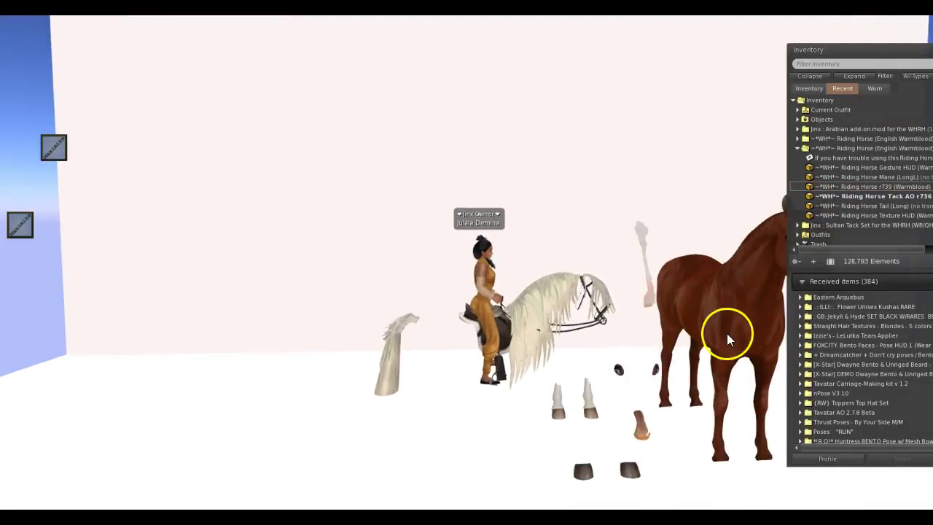
Step: Open the rezzed horse for editing and examine its general and texture settings
right_click(721, 315)
left_click(740, 330)
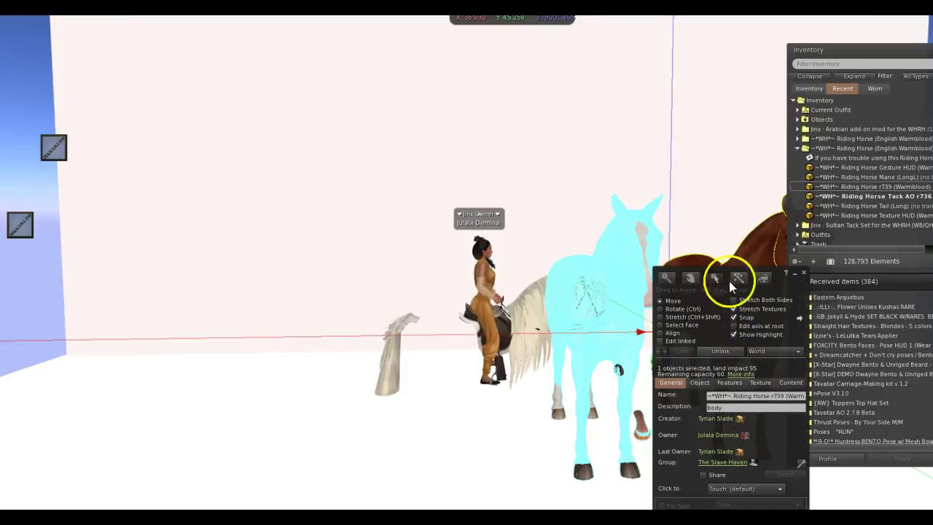
left_click_drag(739, 270, 264, 117)
left_click(507, 277)
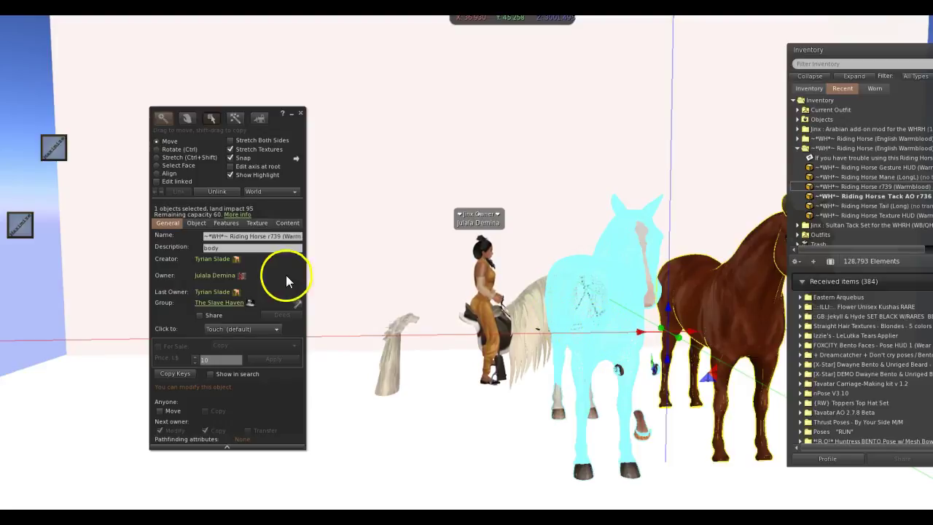
left_click(256, 222)
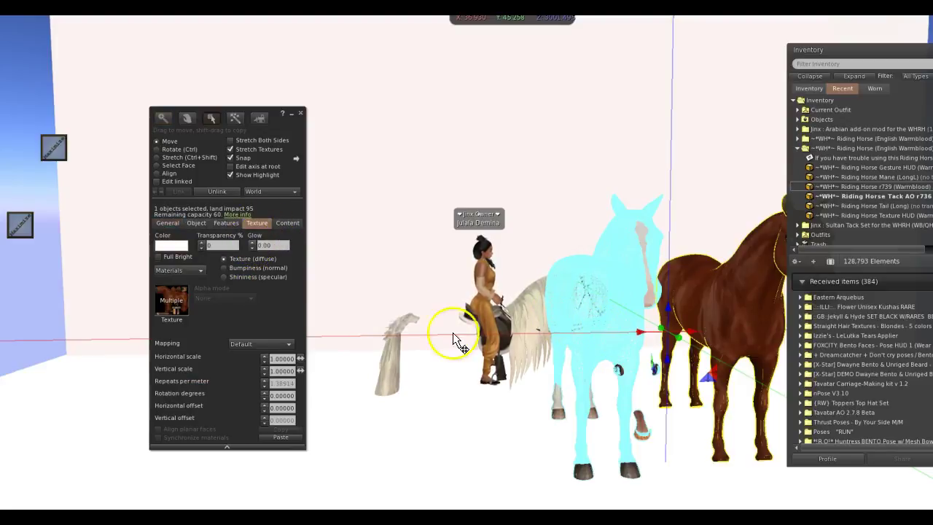
left_click(300, 113)
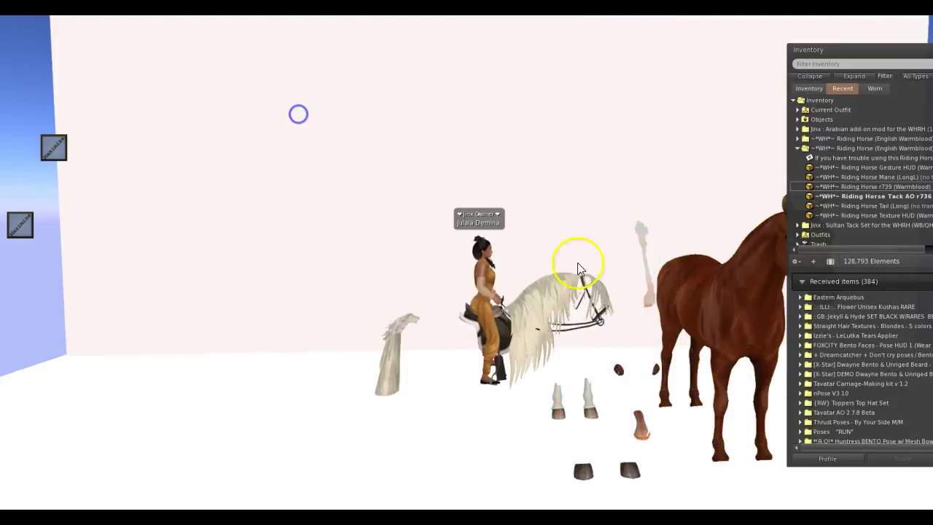
Step: Close the inventory and set the whole rezzed horse's transparency to 100%
left_click_drag(838, 50, 412, 63)
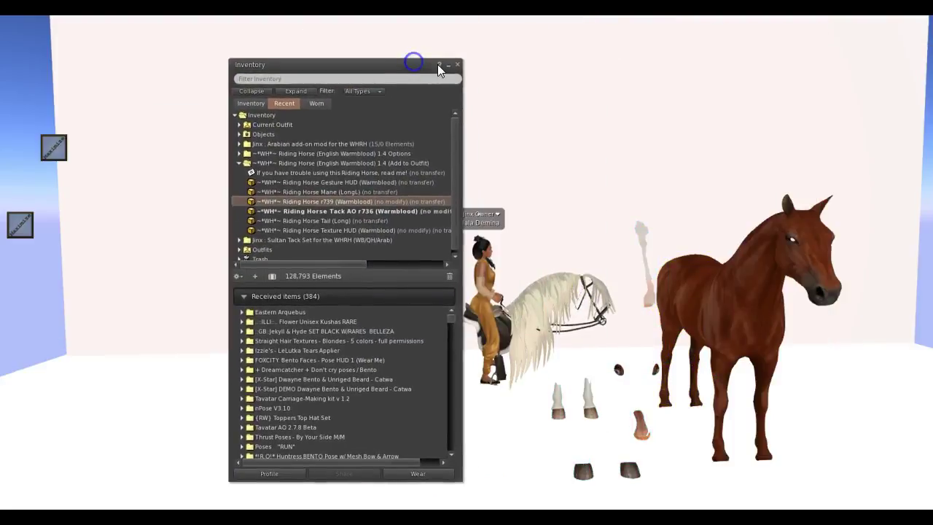
left_click(459, 64)
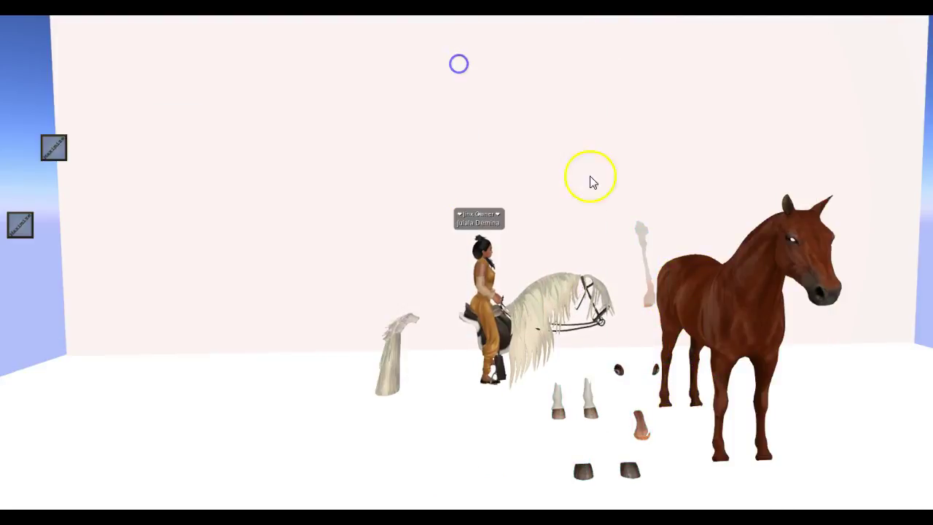
right_click(724, 293)
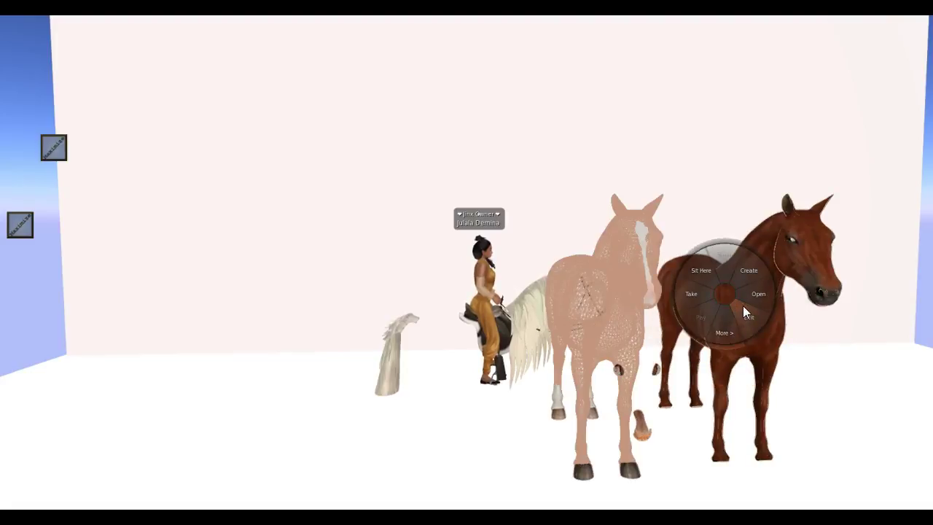
left_click(744, 311)
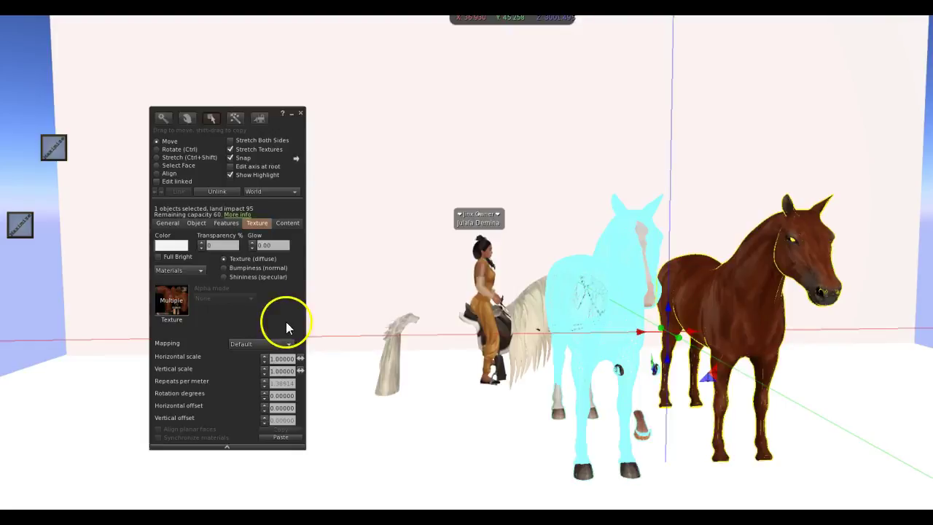
left_click(255, 222)
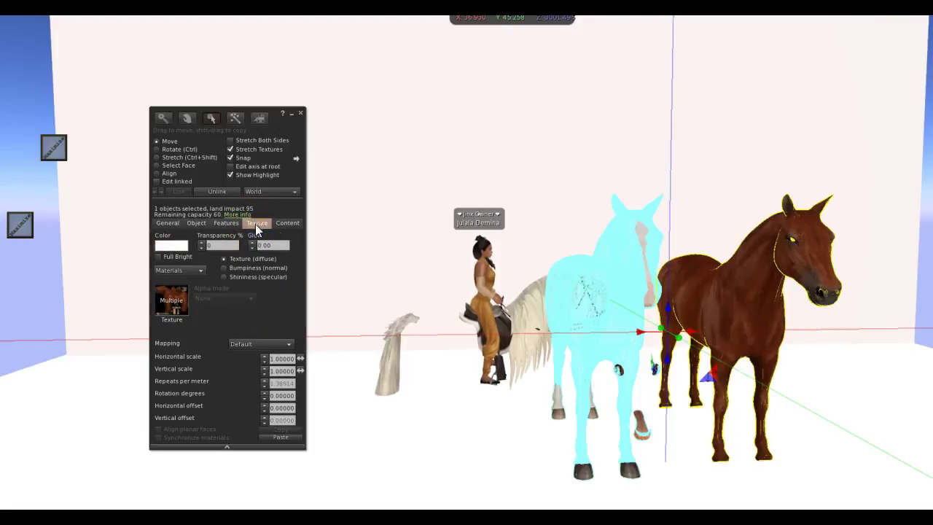
left_click(202, 242)
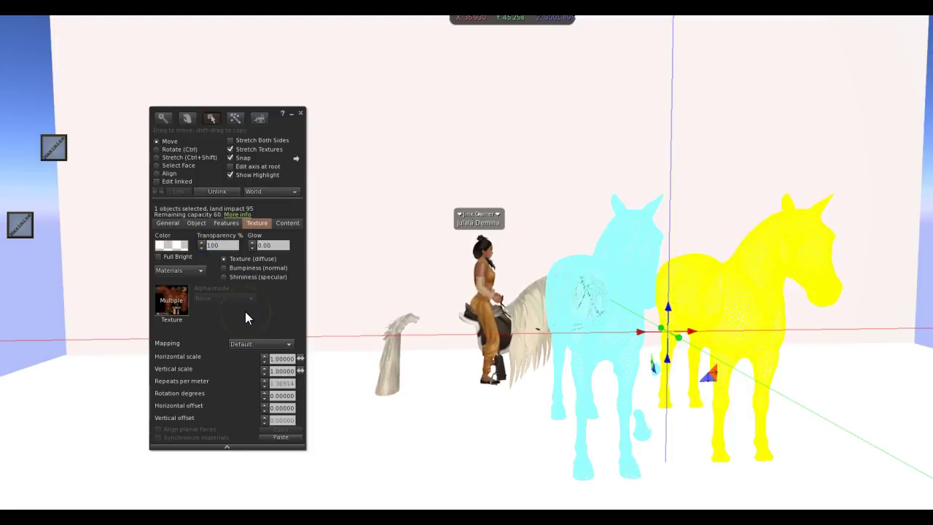
left_click(301, 113)
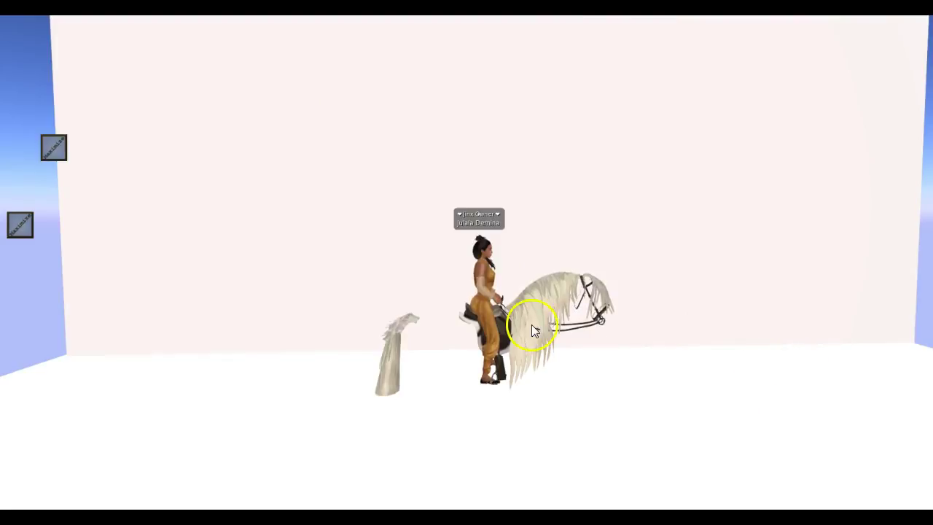
Step: Turn on Highlight Transparent to locate the invisible horse
right_click(701, 325)
left_click(736, 409)
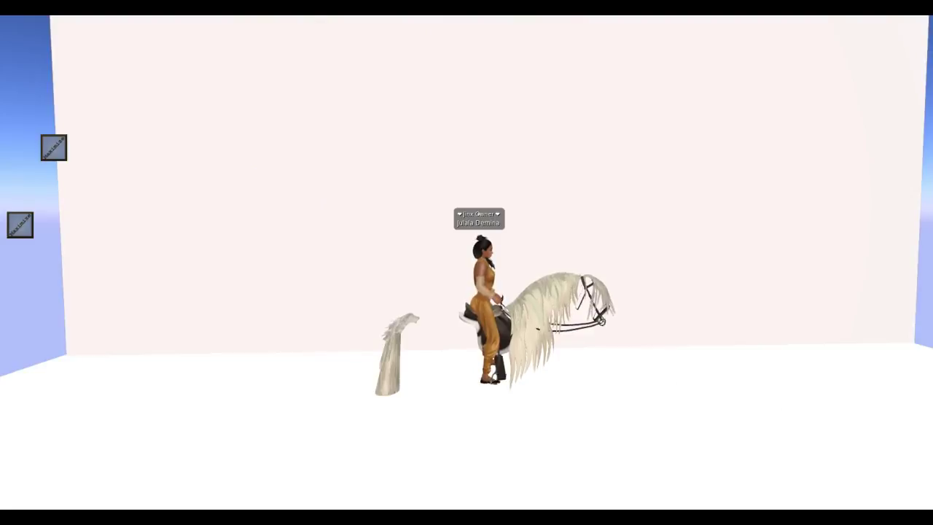
left_click(208, 3)
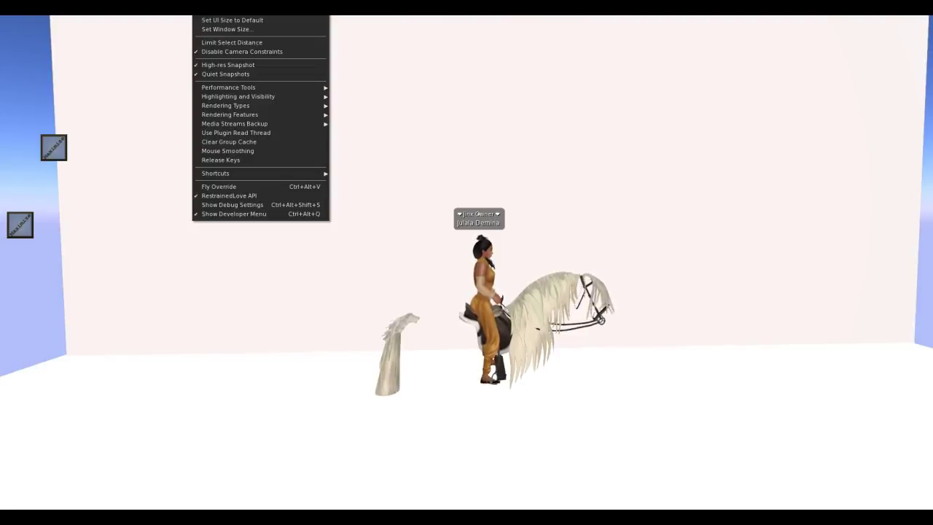
mouse_move(258, 98)
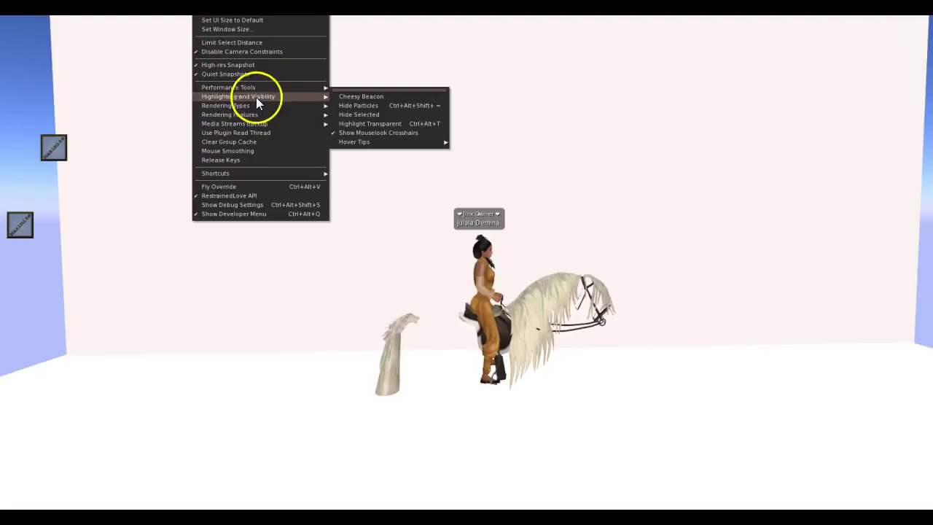
left_click(360, 125)
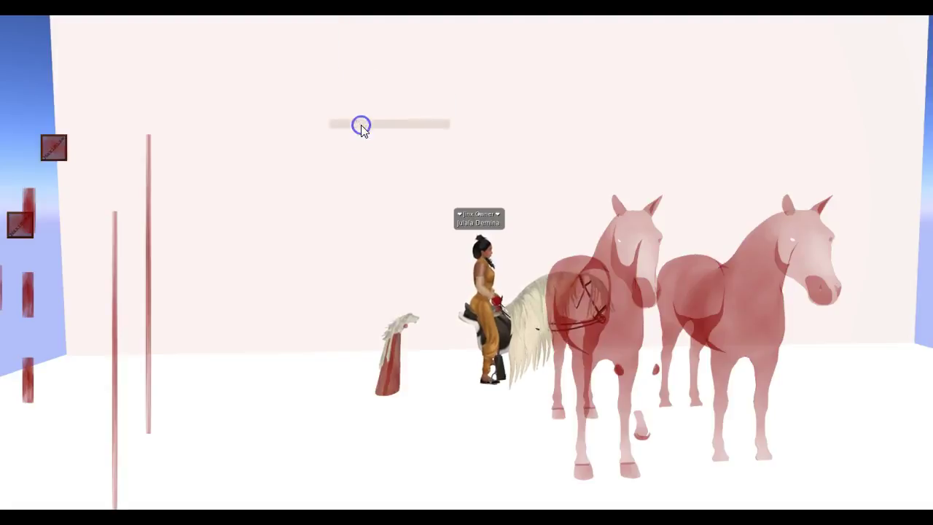
Step: Rename the transparent horse to "WB copy Transparent" and take it back into the inventory
right_click(729, 308)
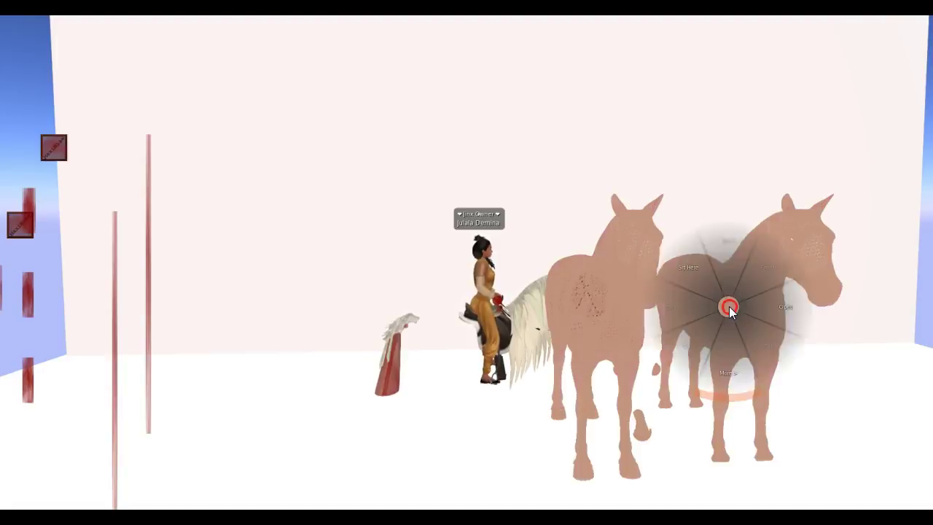
left_click(754, 327)
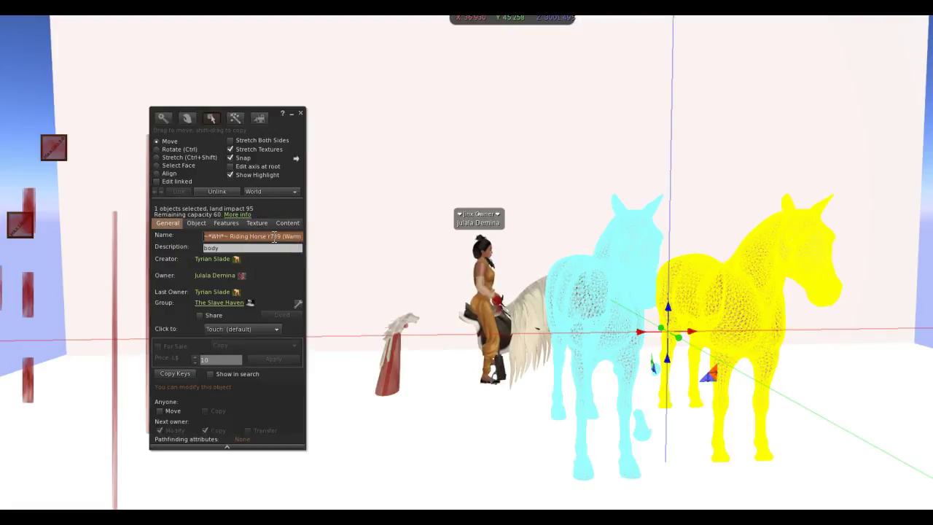
type("WB copy Transparent")
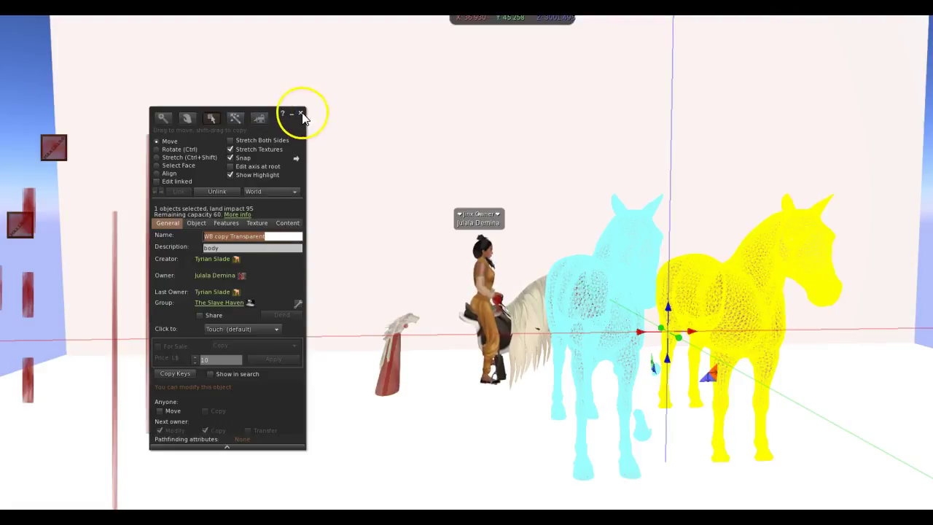
left_click(302, 114)
right_click(705, 295)
left_click(677, 295)
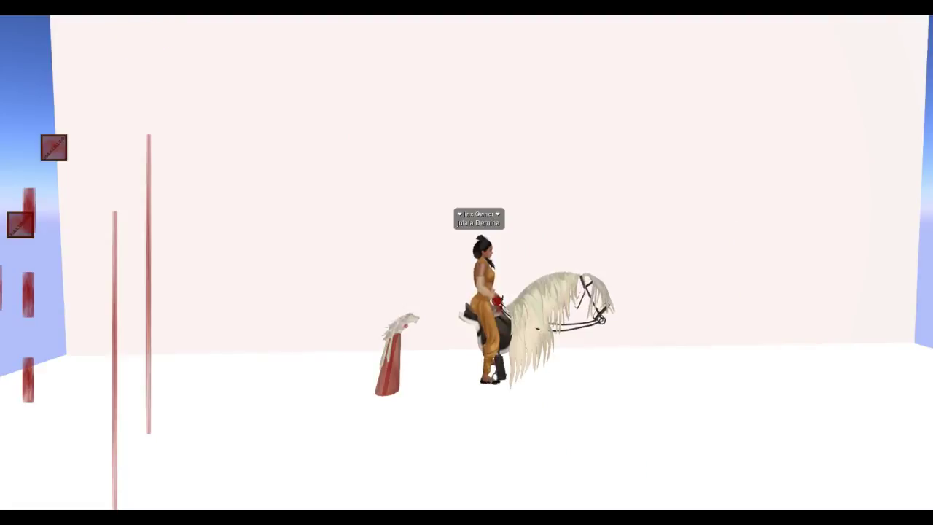
Step: Turn off the Highlight Transparent display
left_click(211, 7)
mouse_move(260, 95)
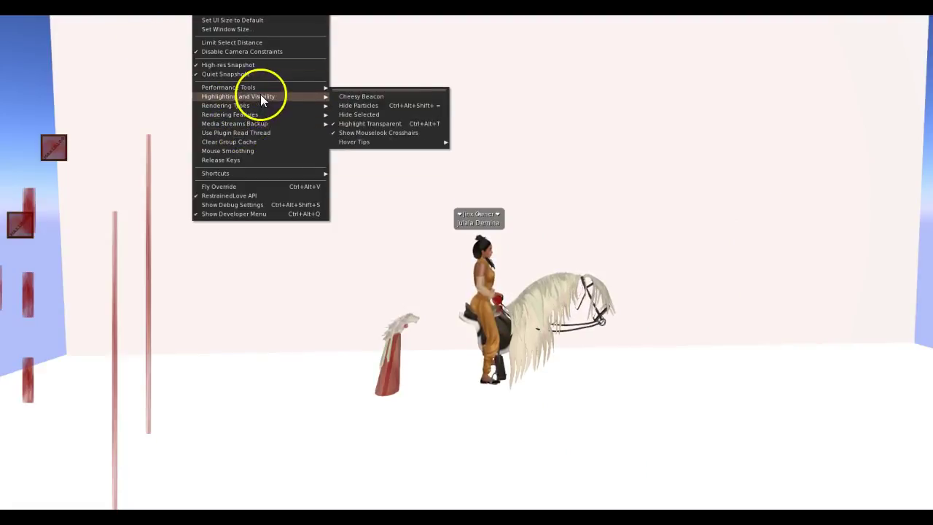
left_click(377, 115)
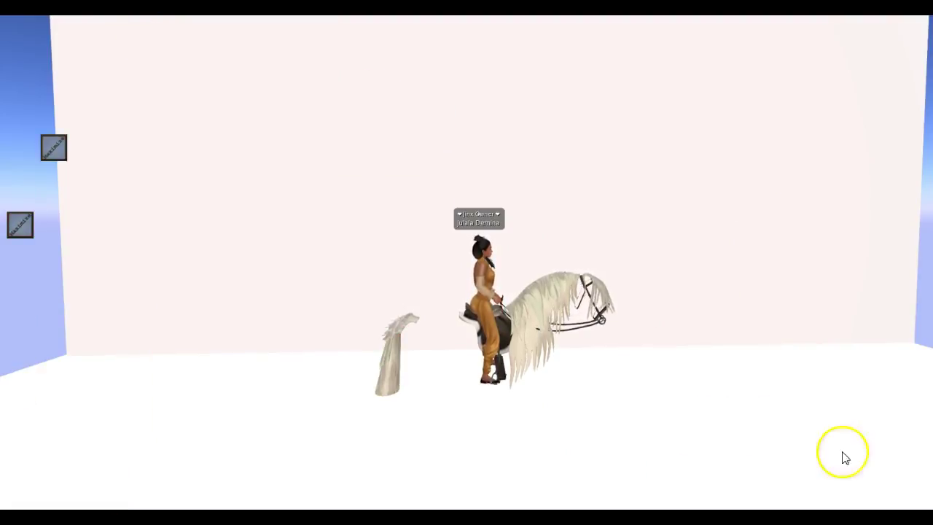
Step: Open the inventory and add the "WB copy Transparent" horse to the avatar without replacing other attachments
key("ctrl+i")
left_click_drag(343, 73, 810, 65)
left_click(756, 128)
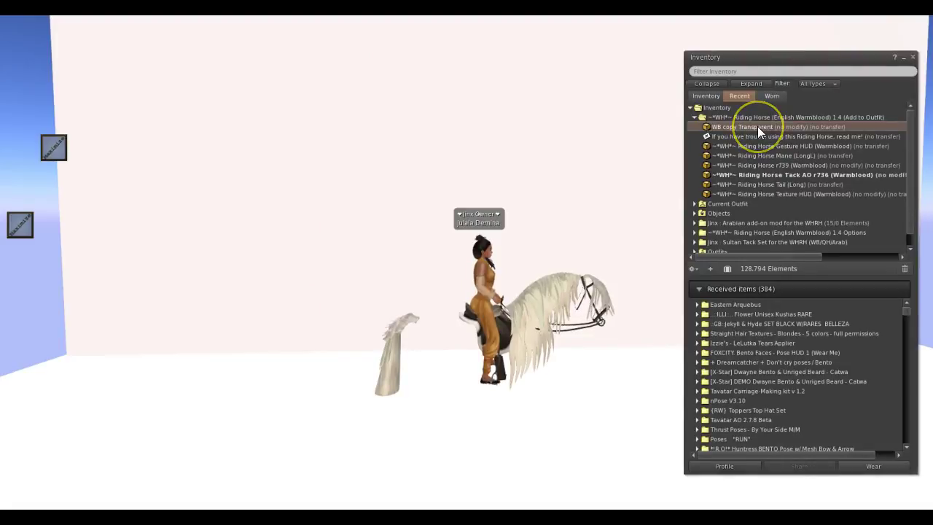
right_click(748, 126)
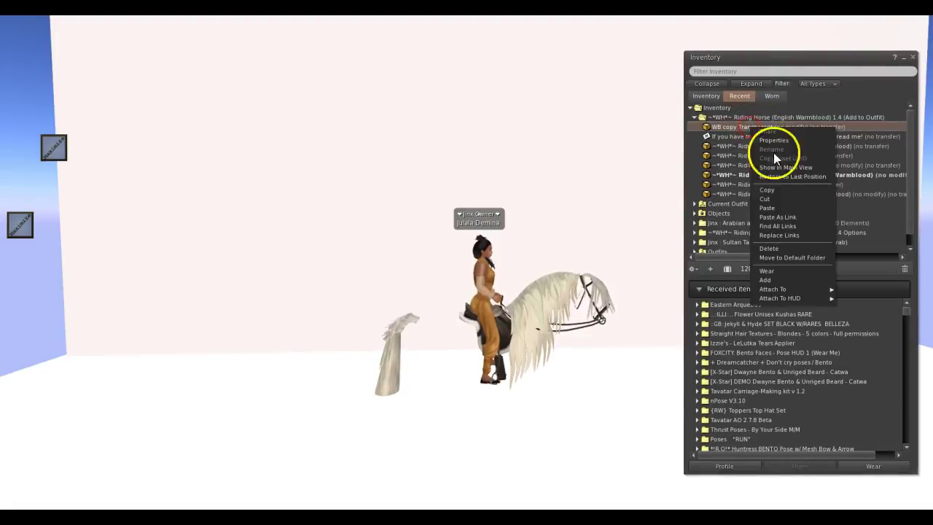
left_click(775, 281)
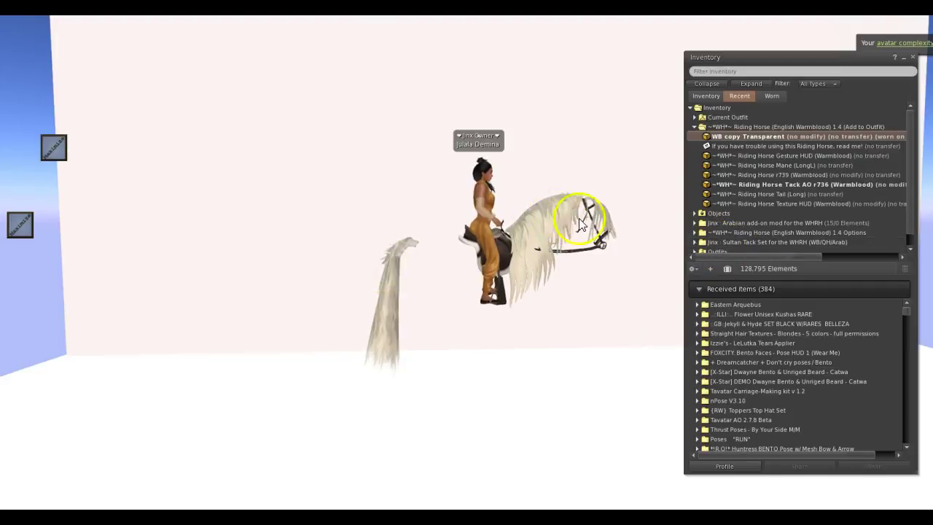
Step: Find the worn Jinx : Fluffscruff Tail in the ***WH*** folder among the worn inventory items and detach it
right_click(537, 207)
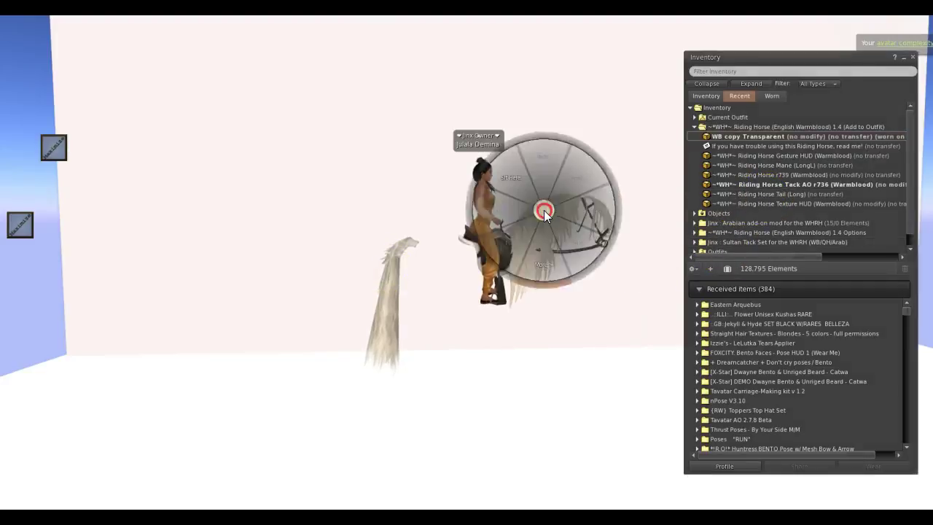
left_click(644, 251)
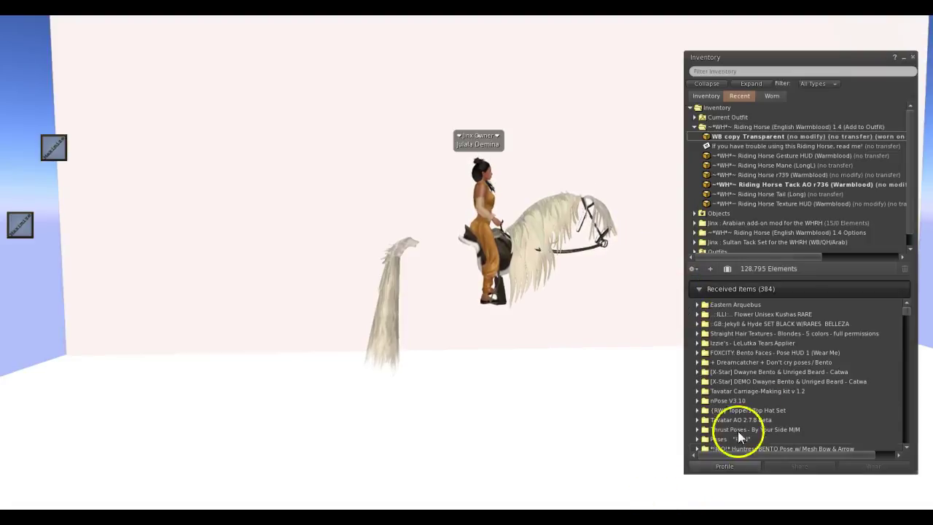
left_click(695, 128)
left_click(772, 95)
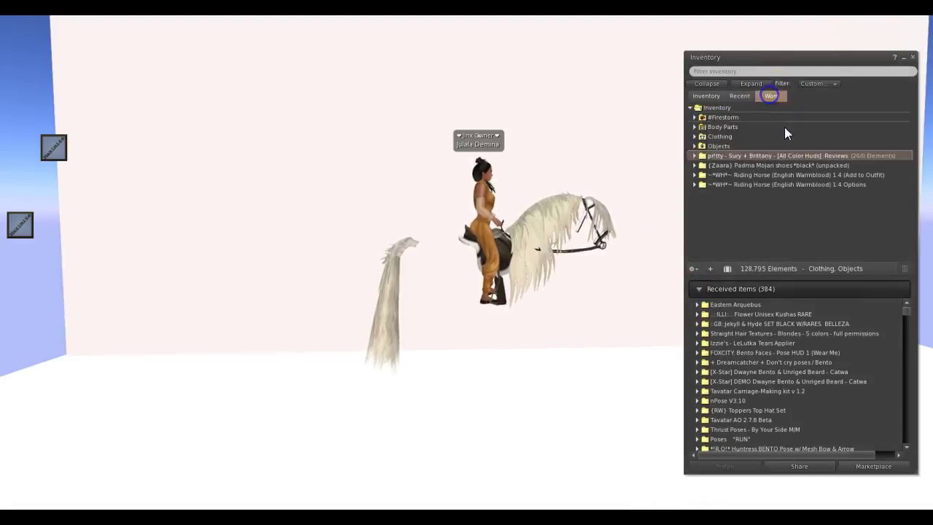
left_click(695, 147)
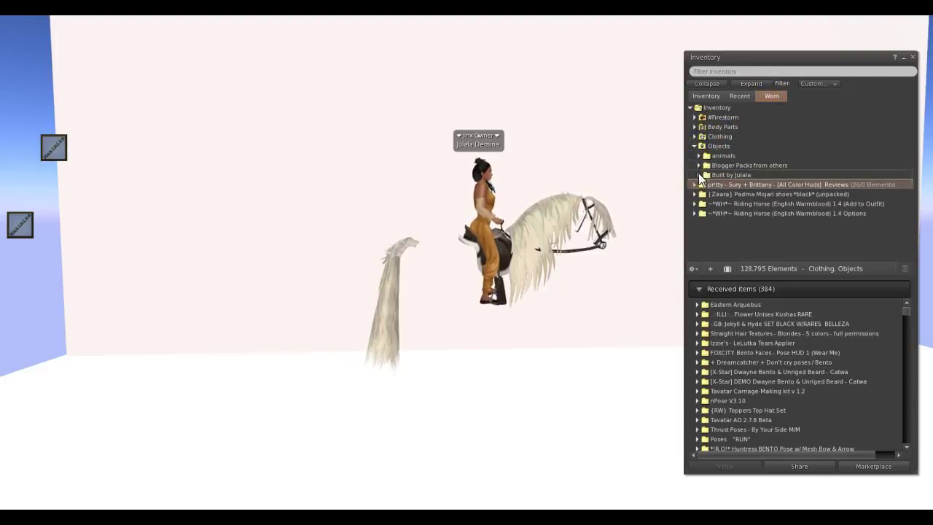
left_click(698, 175)
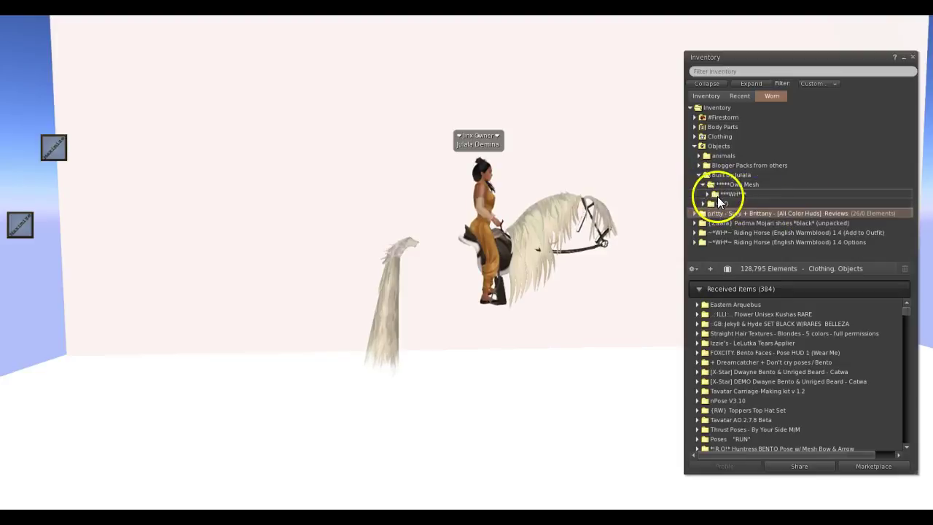
left_click(707, 194)
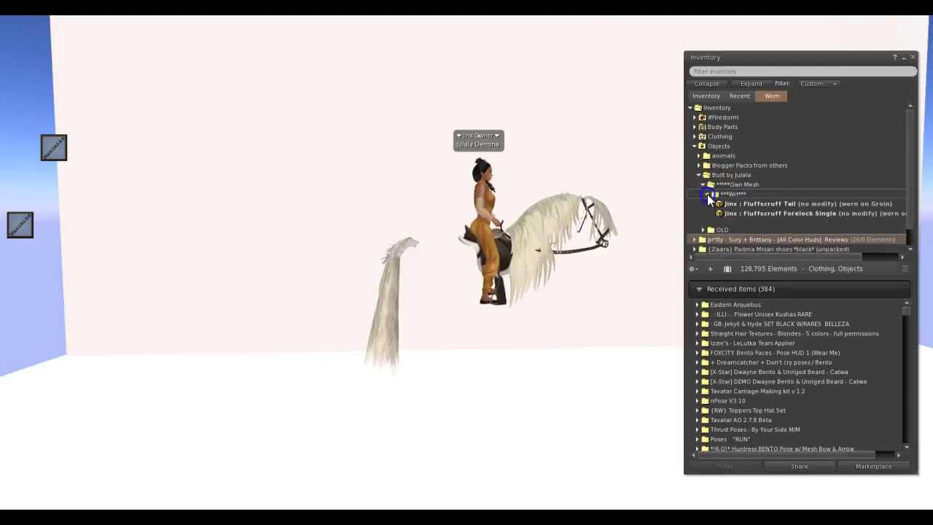
right_click(788, 204)
left_click(818, 356)
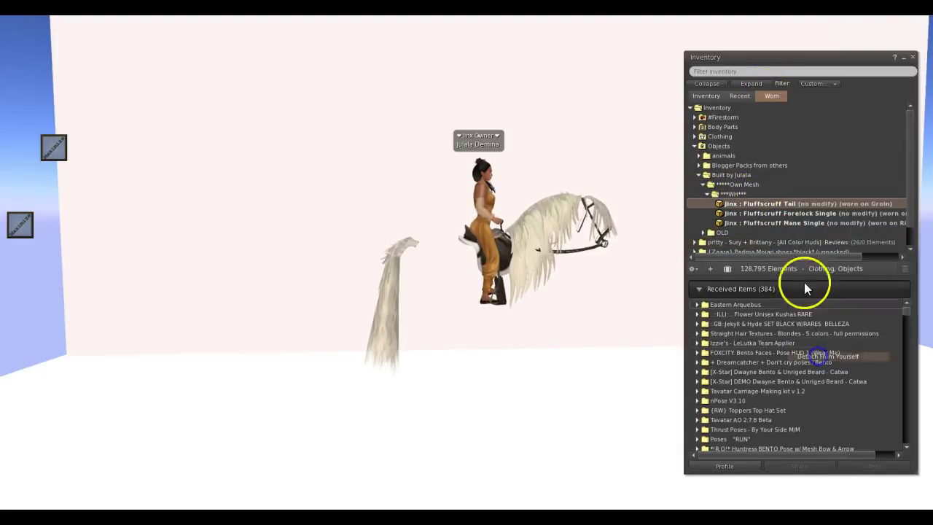
Step: Detach the Jinx : Fluffscruff Forelock Single and Fluffscruff Mane Single from the avatar and collapse their parent folder
right_click(793, 206)
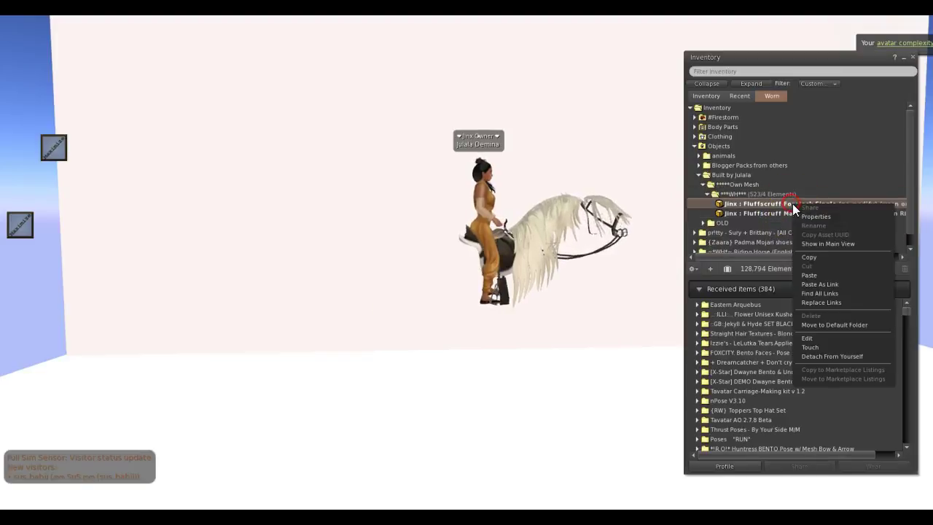
left_click(818, 354)
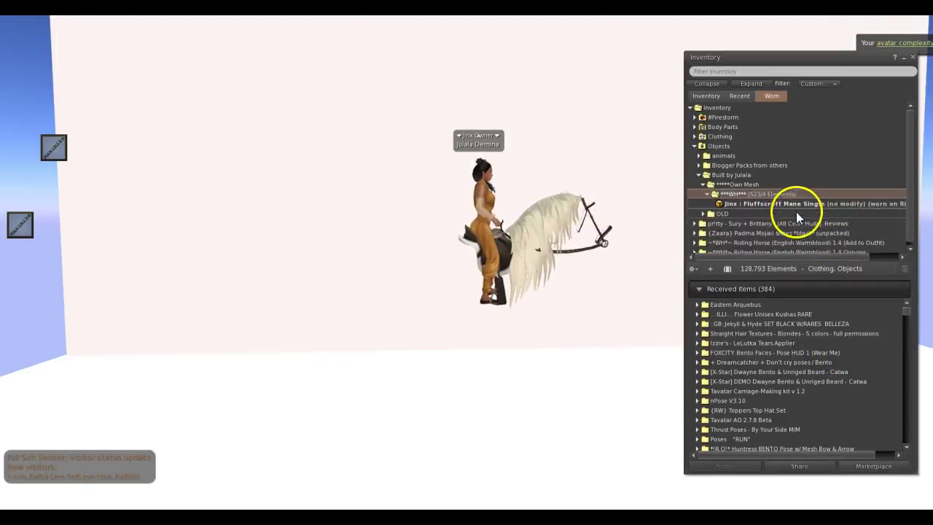
right_click(792, 203)
left_click(813, 354)
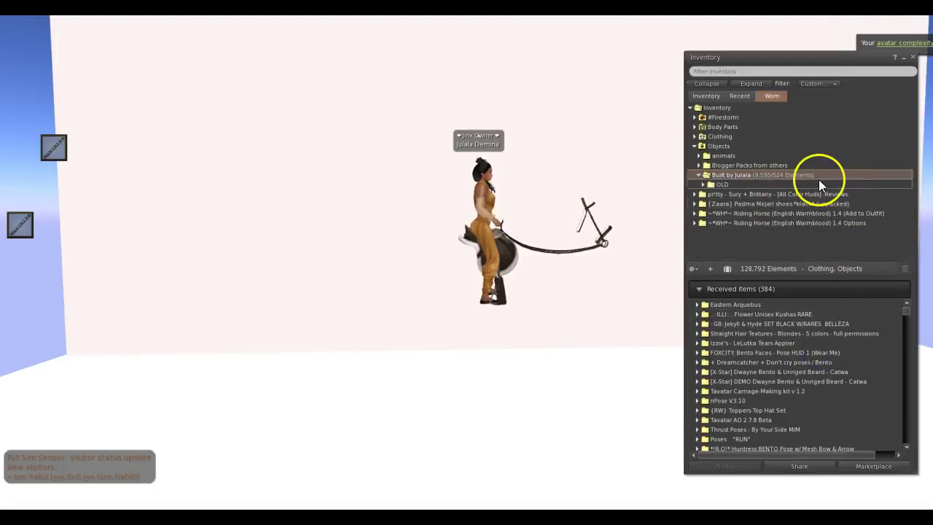
left_click(698, 175)
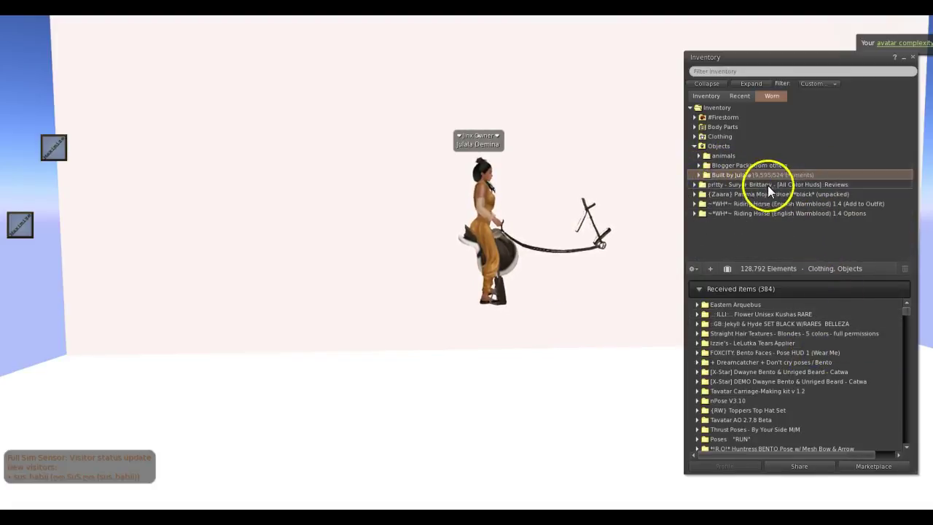
Step: Check the recent Riding Horse (English Warmblood) 1.4 Options and Add to Outfit folders for the worn AO and transparent horse
left_click(737, 95)
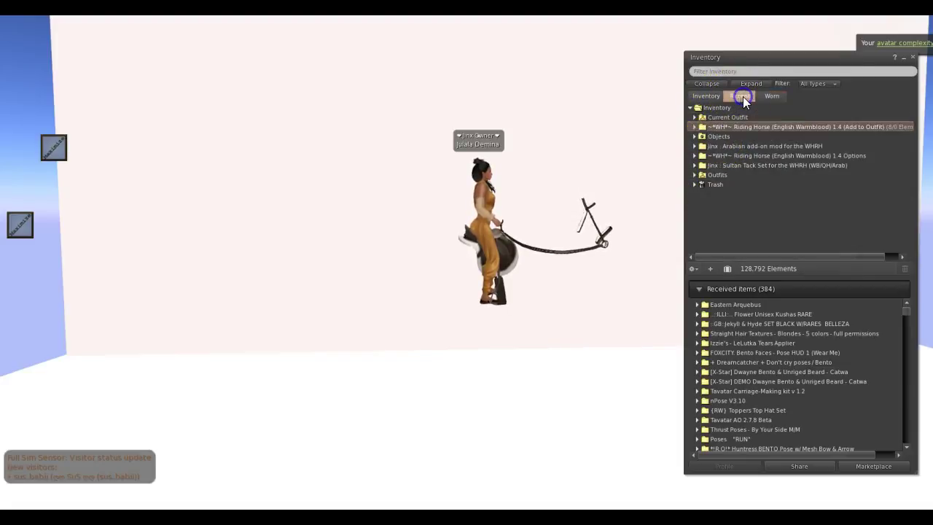
left_click(694, 155)
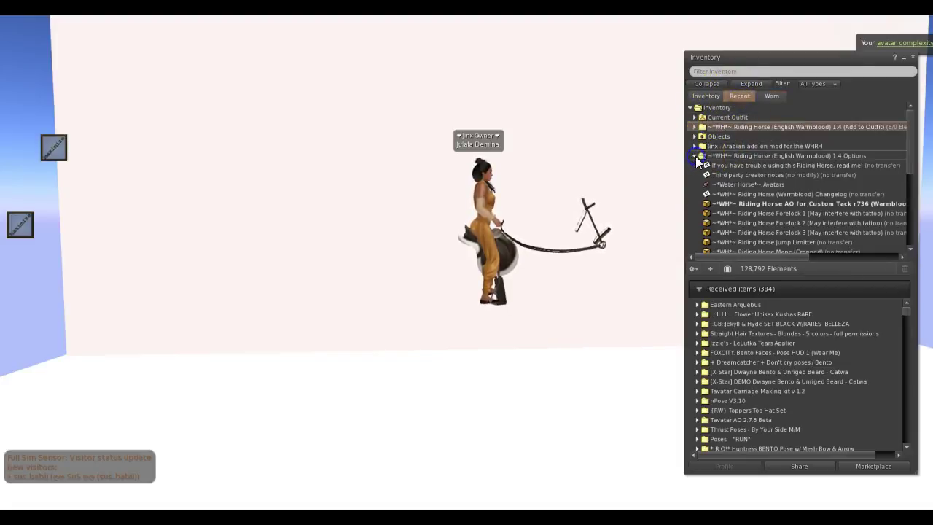
right_click(829, 208)
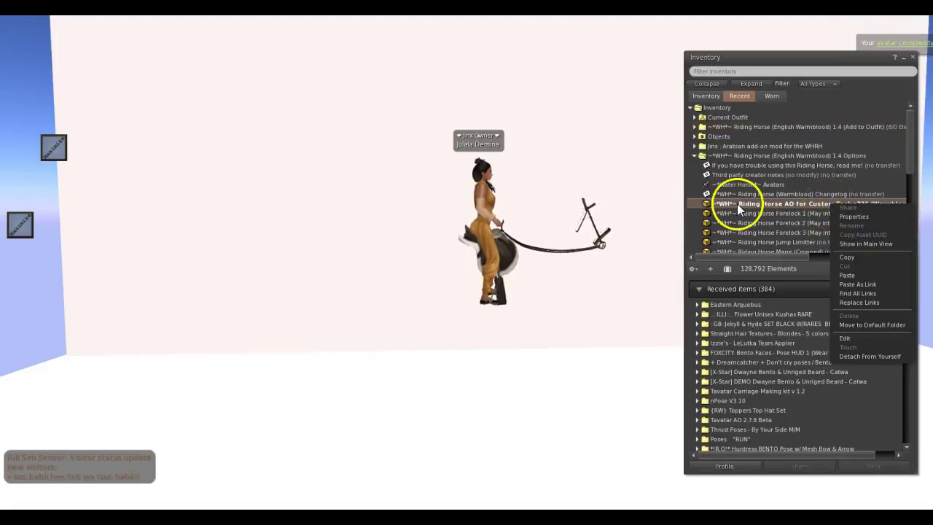
left_click(693, 156)
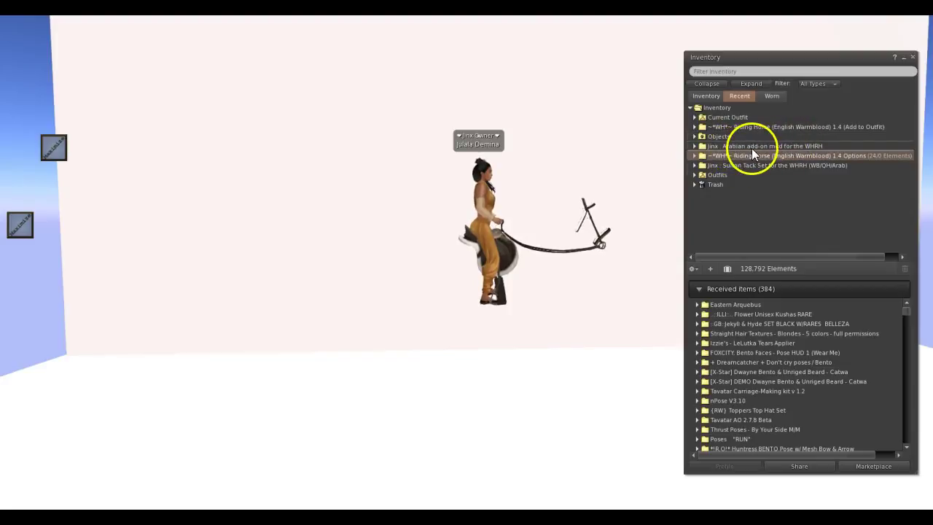
left_click(746, 147)
left_click(694, 127)
left_click(694, 156)
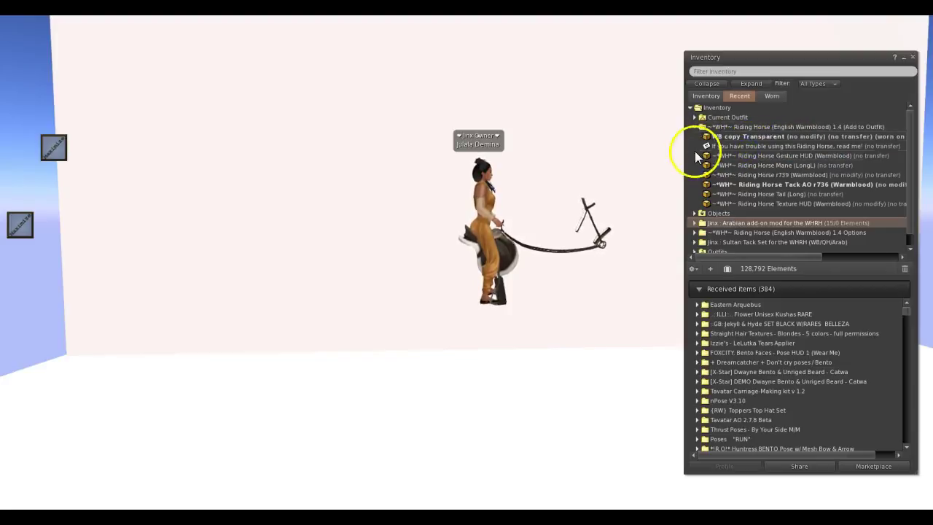
left_click(694, 127)
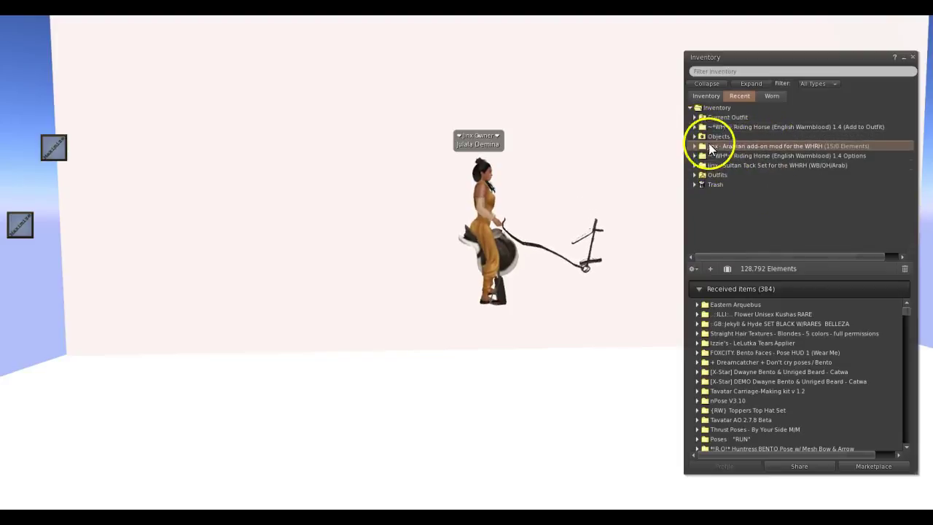
Step: Add "Jinx : Arabian Add-on mod for WHRH (WB)" from the Jinx Arabian add-on folder to the avatar
left_click(695, 146)
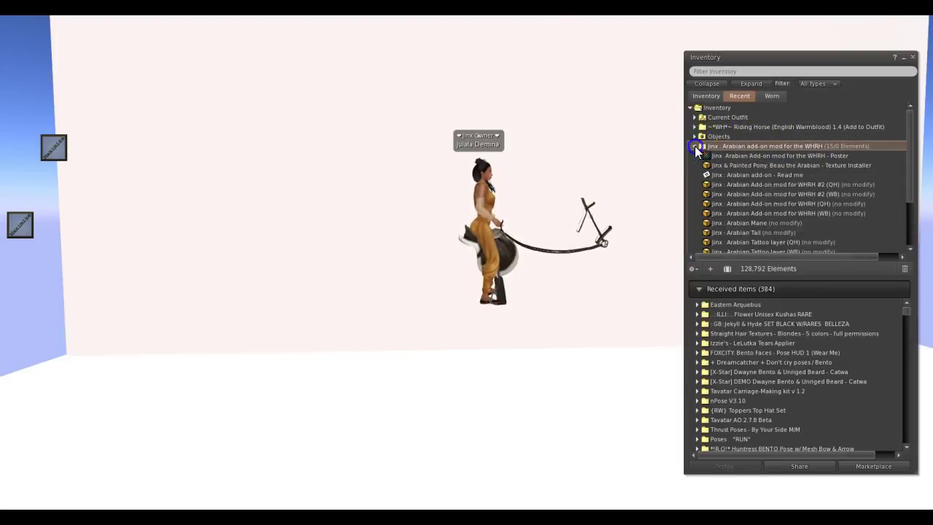
scroll(806, 210, "down", 1)
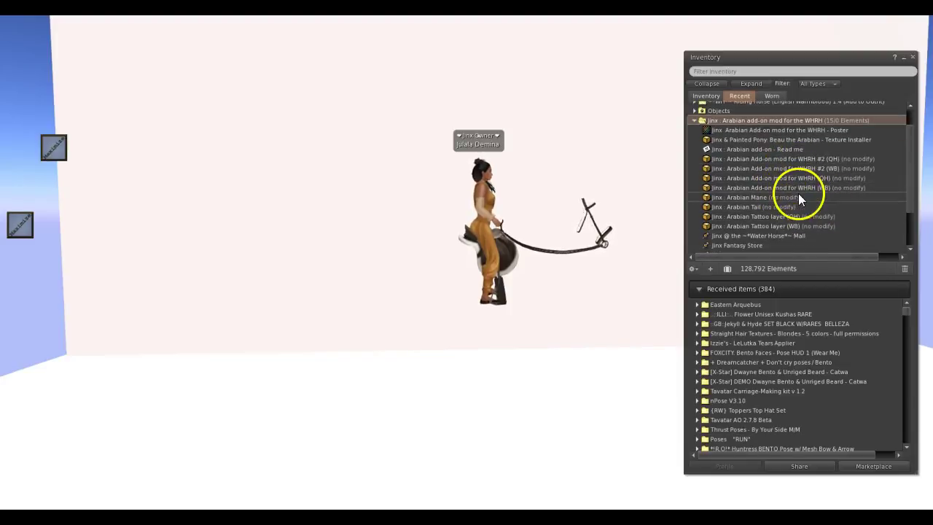
left_click(815, 188)
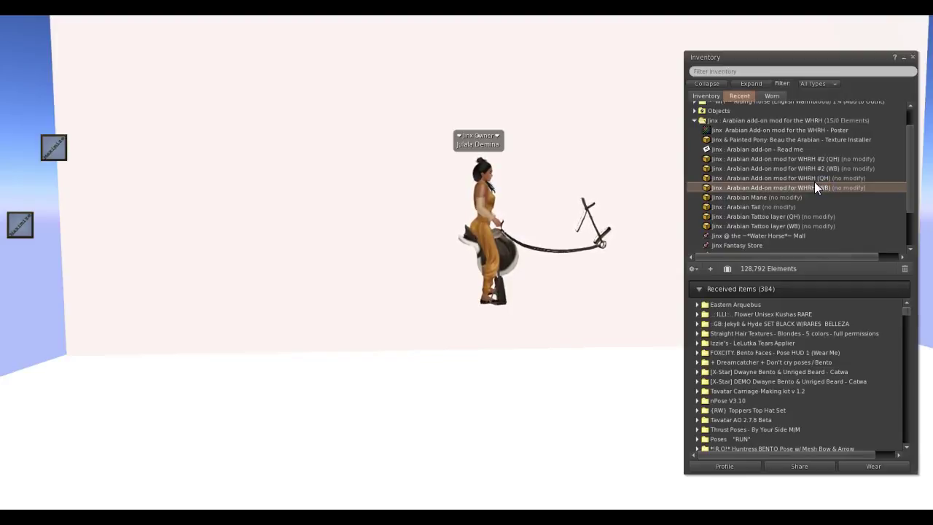
left_click(807, 187)
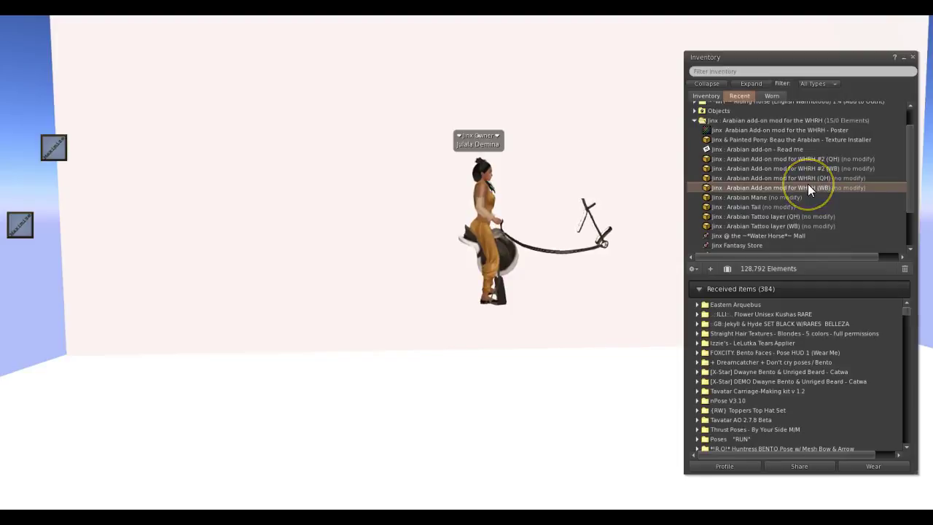
left_click(811, 189)
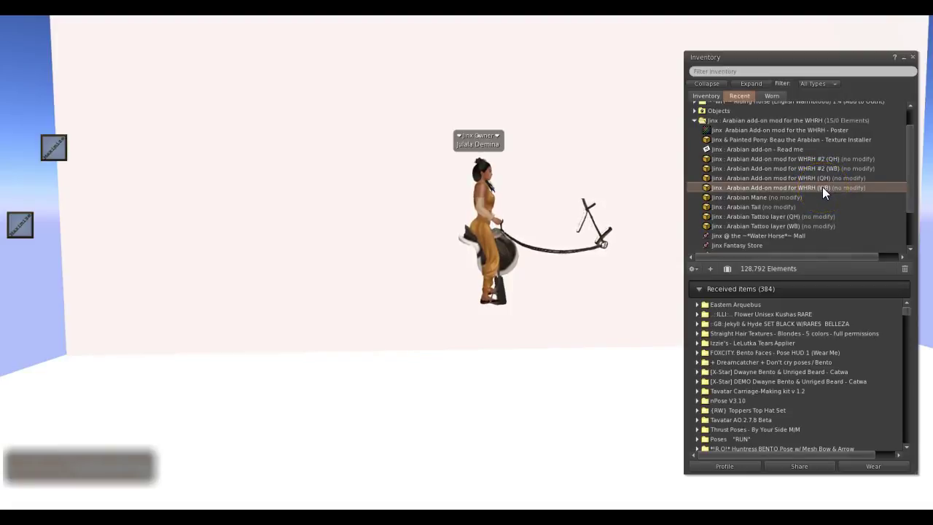
mouse_move(822, 187)
left_mouse_down()
mouse_move(817, 167)
mouse_move(829, 167)
mouse_move(821, 181)
mouse_move(813, 171)
left_mouse_up()
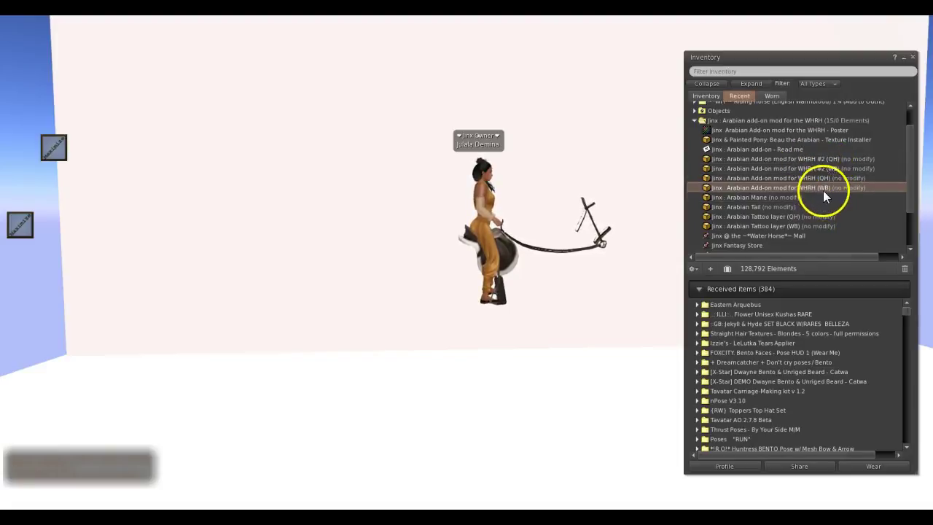
left_click_drag(821, 187, 360, 313)
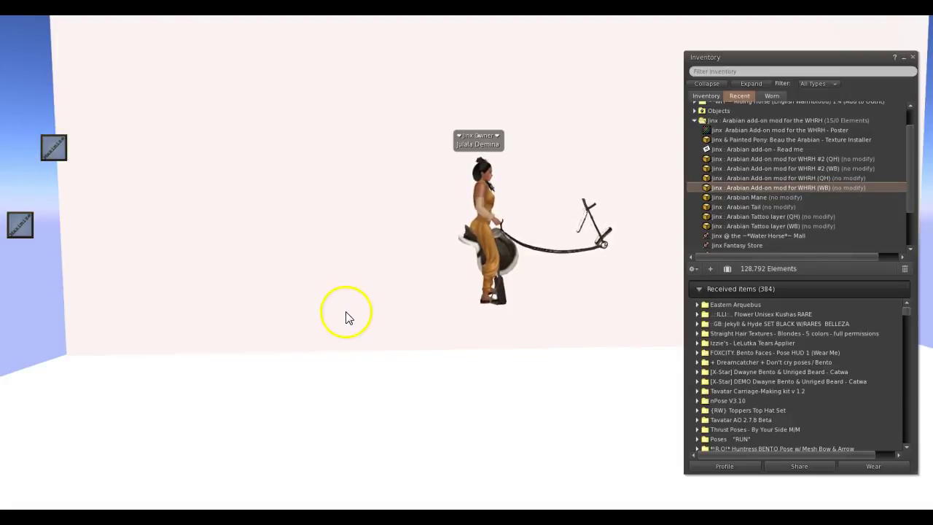
left_click_drag(692, 276, 833, 231)
left_click_drag(810, 173, 753, 188)
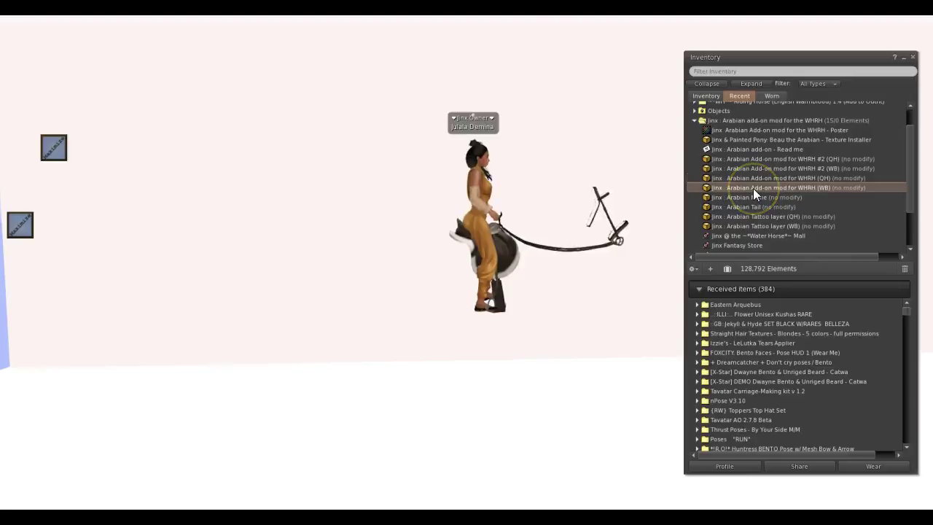
left_click_drag(760, 185, 826, 182)
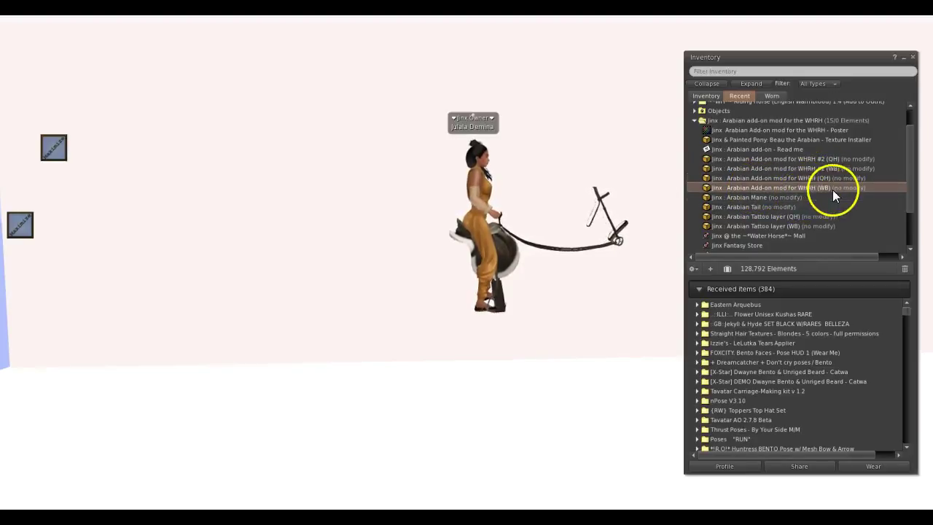
right_click(820, 186)
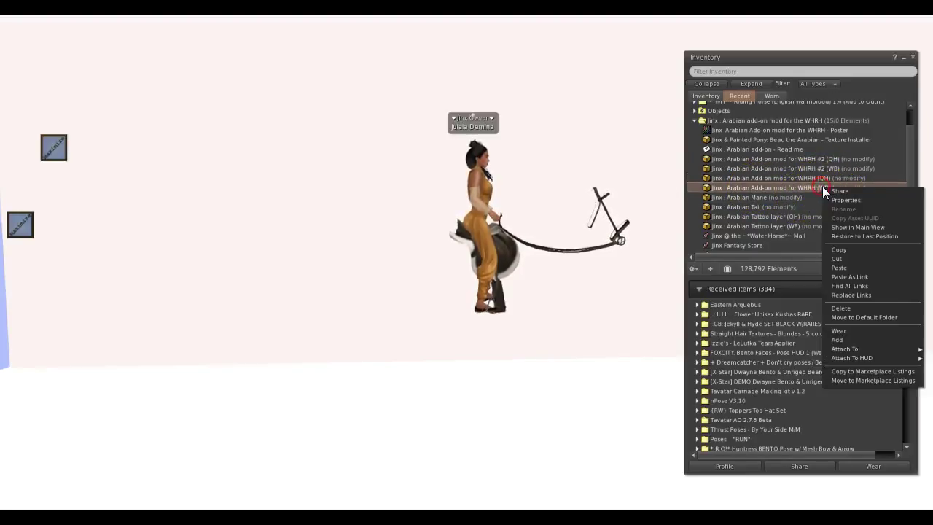
left_click(848, 343)
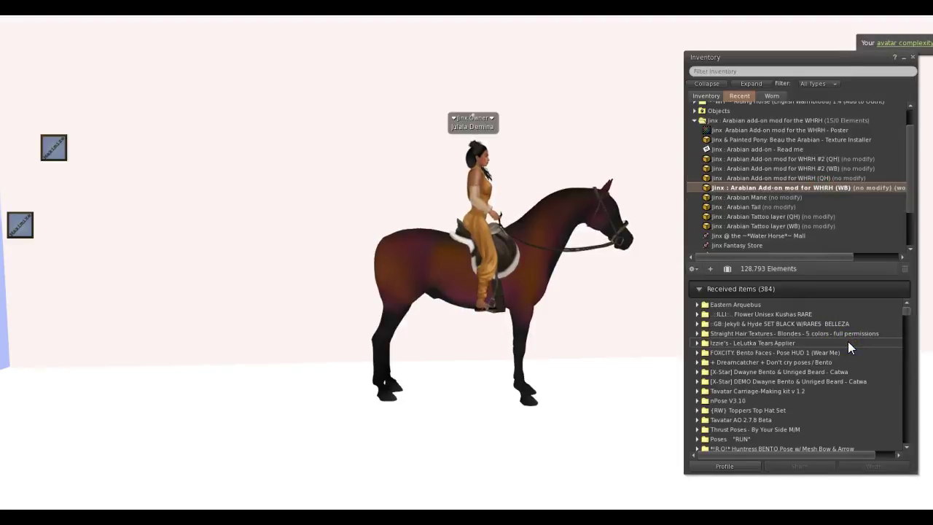
Step: Add the Jinx : Arabian Mane and Jinx : Arabian Tail to the avatar
left_click_drag(849, 279, 777, 161)
right_click(759, 197)
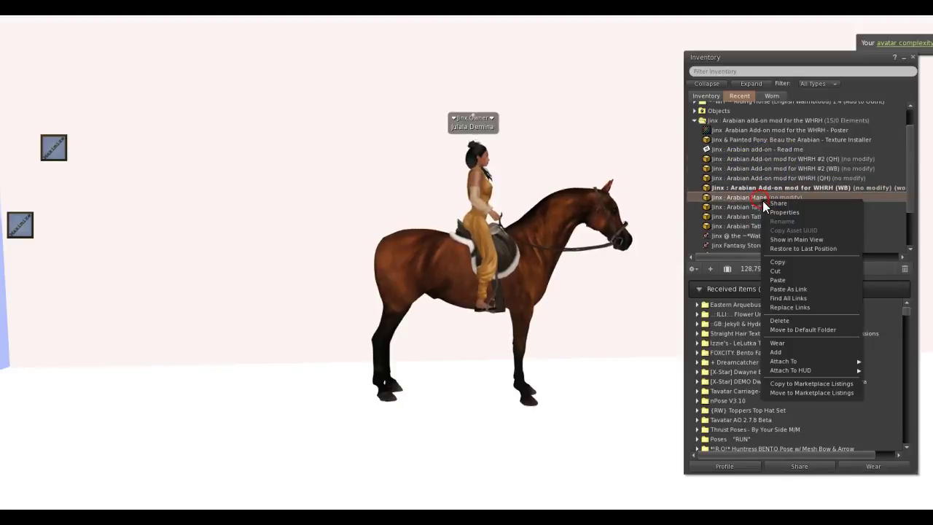
left_click(797, 352)
right_click(776, 206)
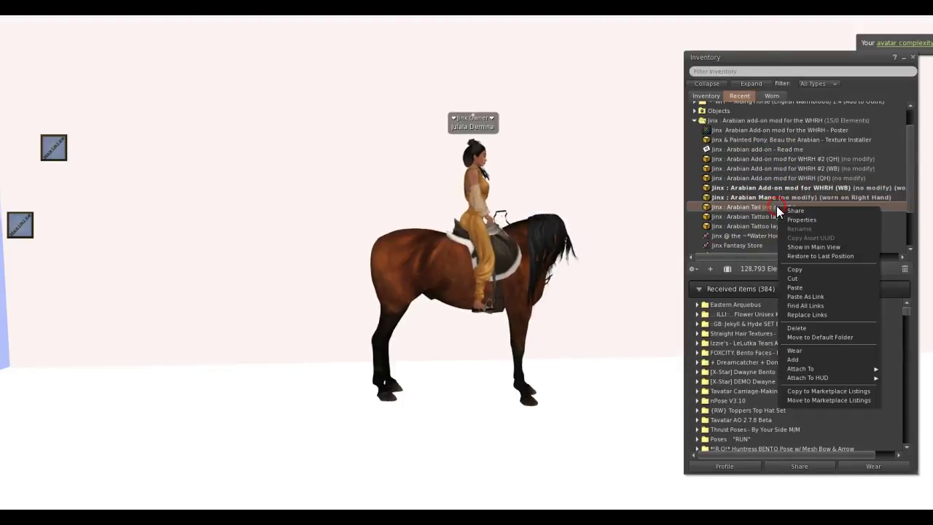
left_click(808, 359)
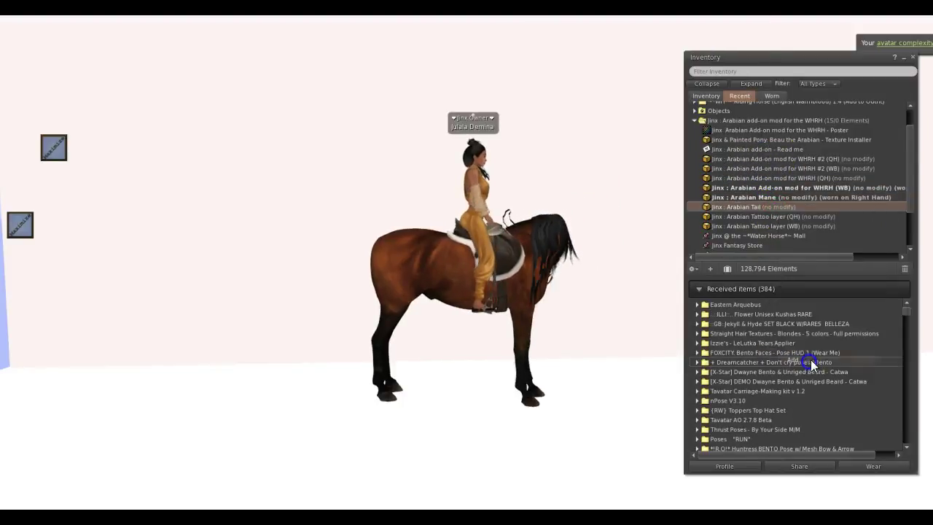
Step: Add the Jinx : Arabian Tattoo layer (WB) to the avatar and take a closer look at the horse
right_click(813, 227)
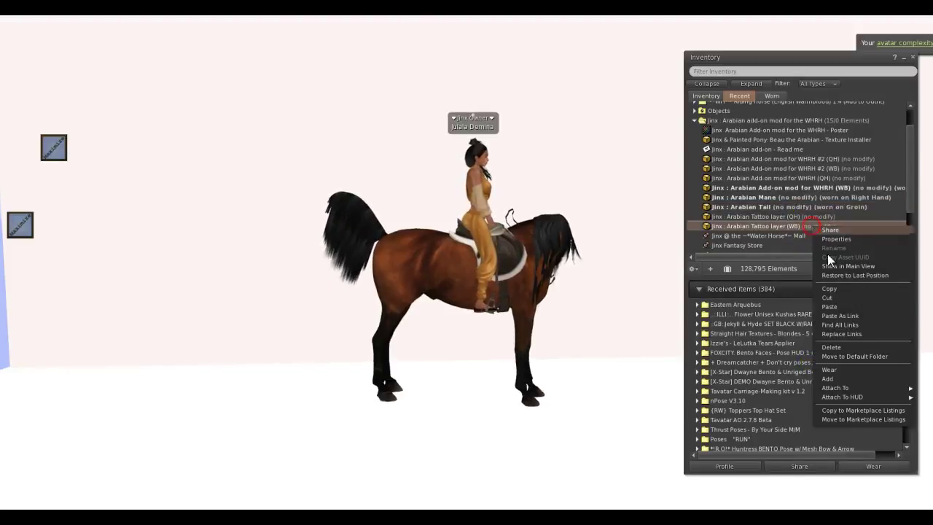
left_click(832, 377)
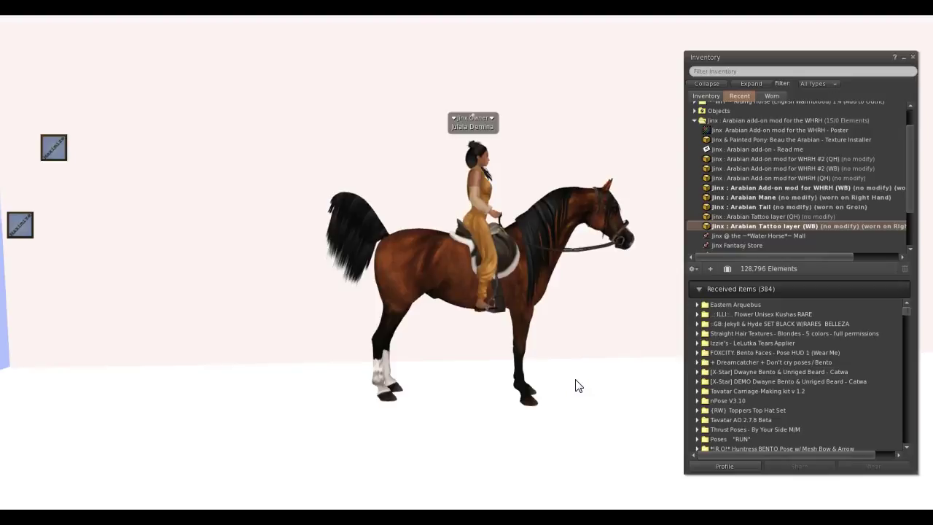
scroll(581, 385, "up", 1)
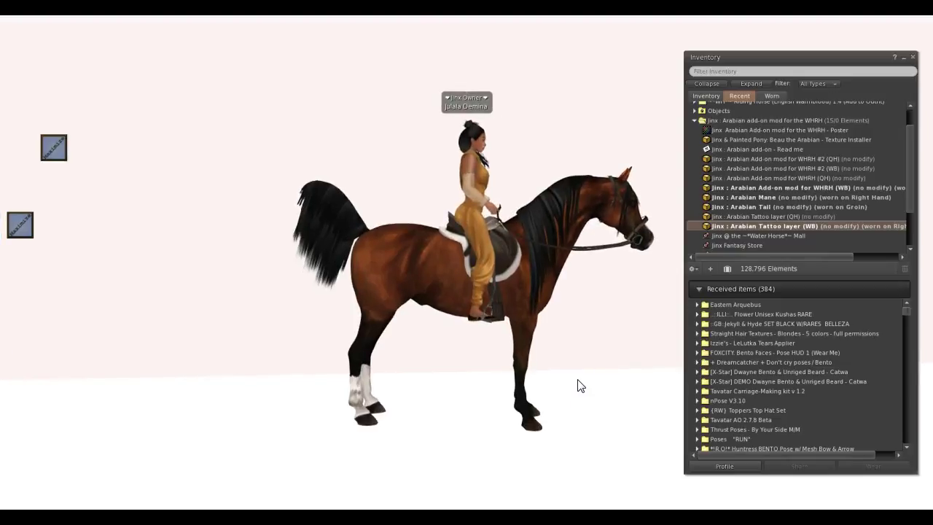
scroll(581, 386, "up", 1)
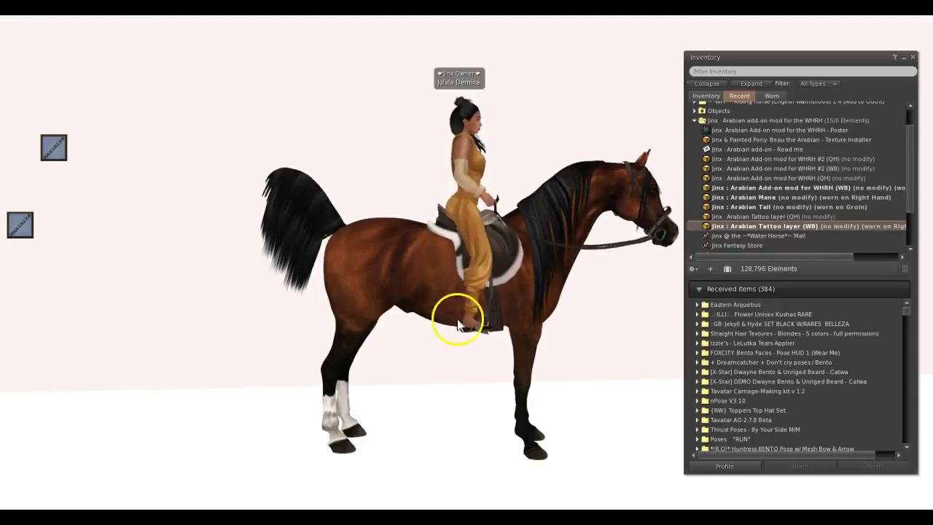
Step: Turn the horse black using the Texture HUD that lists the Sorrel, White and BayPinto presets, and minimise the HUD
left_click(51, 150)
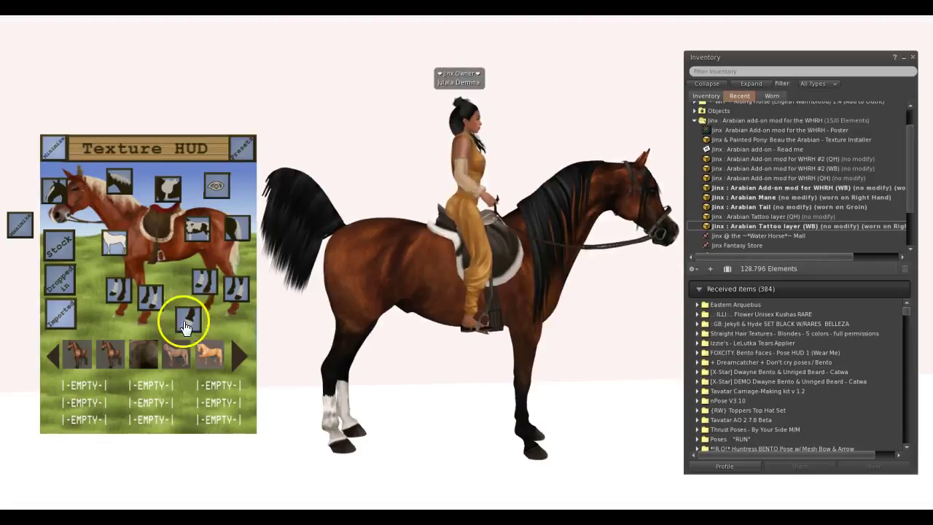
left_click(52, 147)
left_click(19, 226)
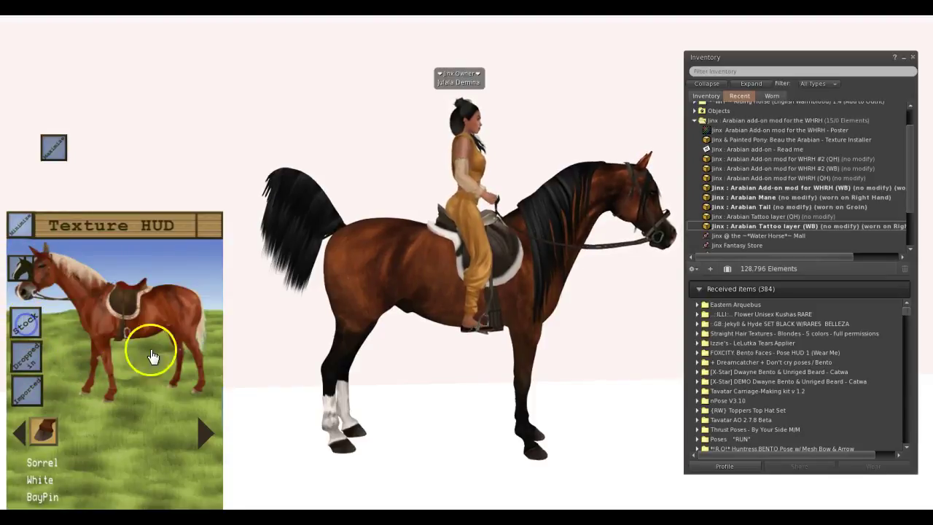
left_click(33, 390)
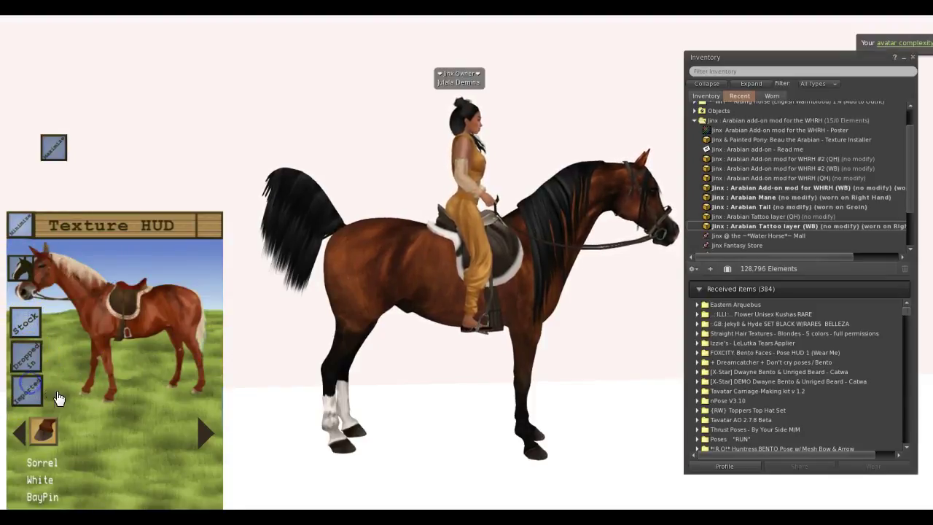
right_click(97, 276)
left_click(249, 377)
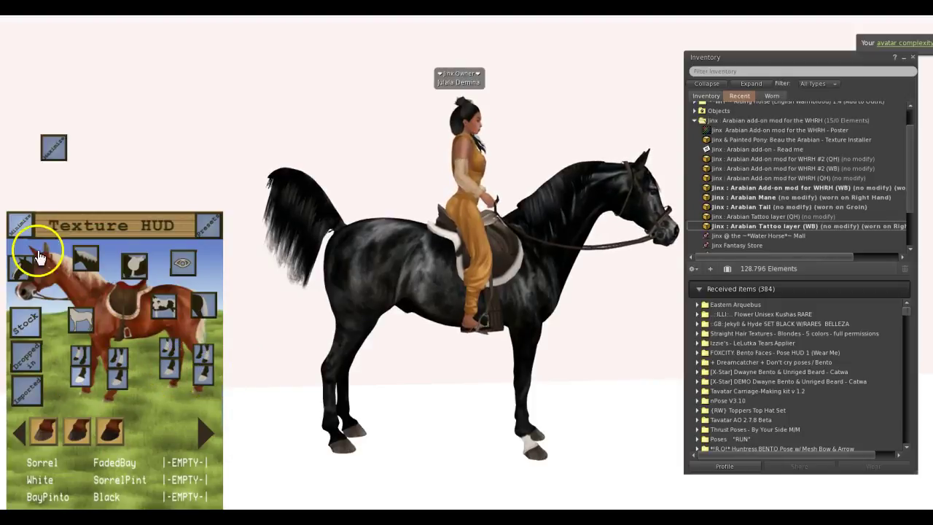
left_click(21, 228)
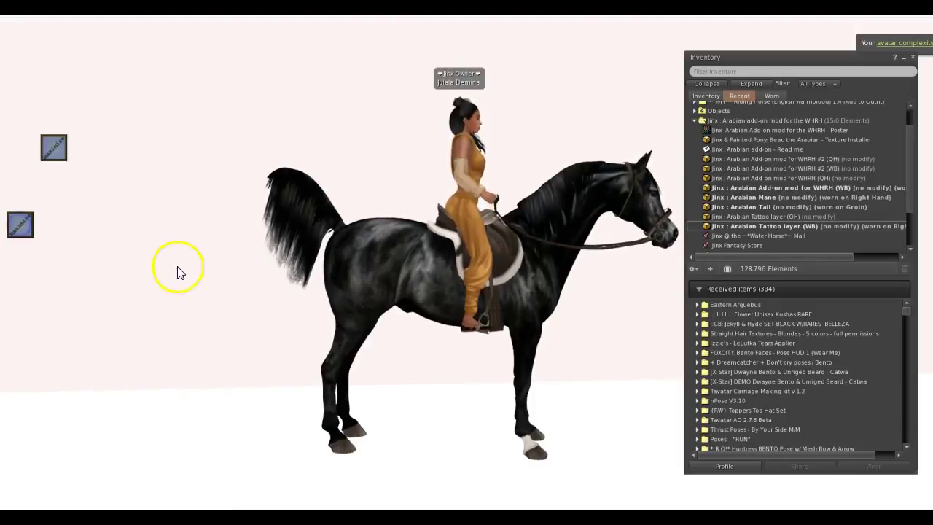
Step: Apply the palomino coat, pale mane and tail, and the single available hoof texture from the Texture HUD with empty presets, and minimise it
left_click(54, 147)
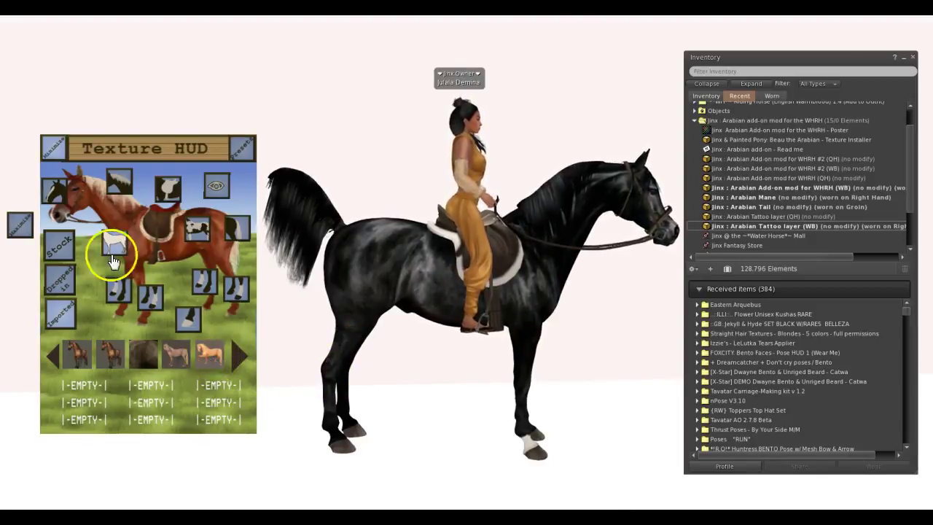
left_click(209, 357)
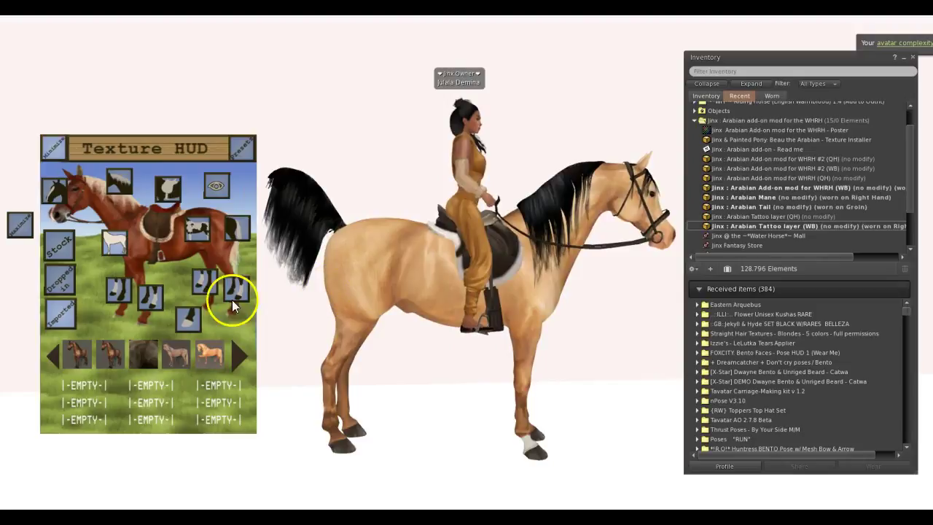
left_click(174, 358)
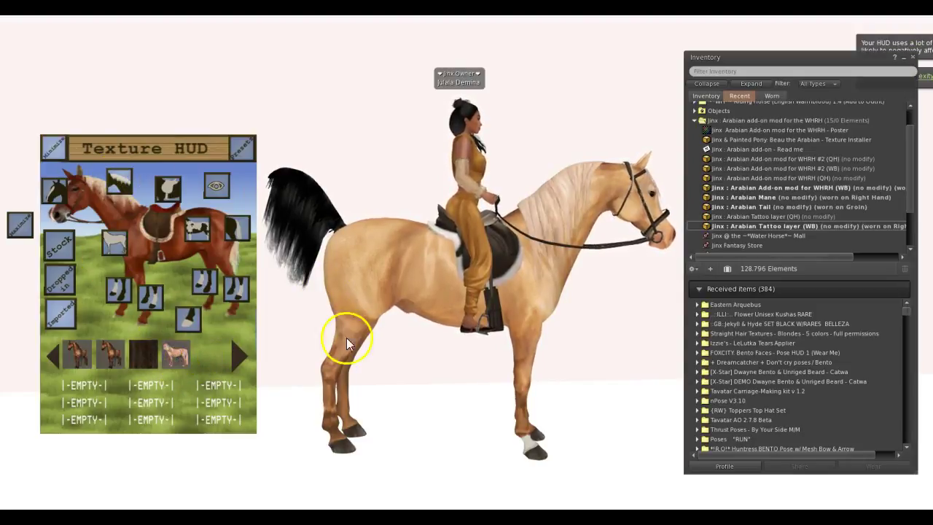
left_click(234, 229)
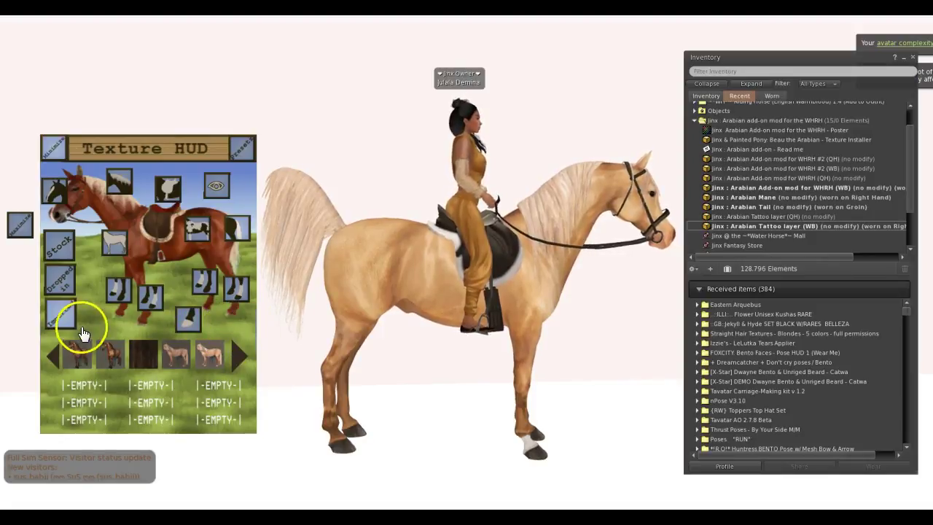
left_click(188, 320)
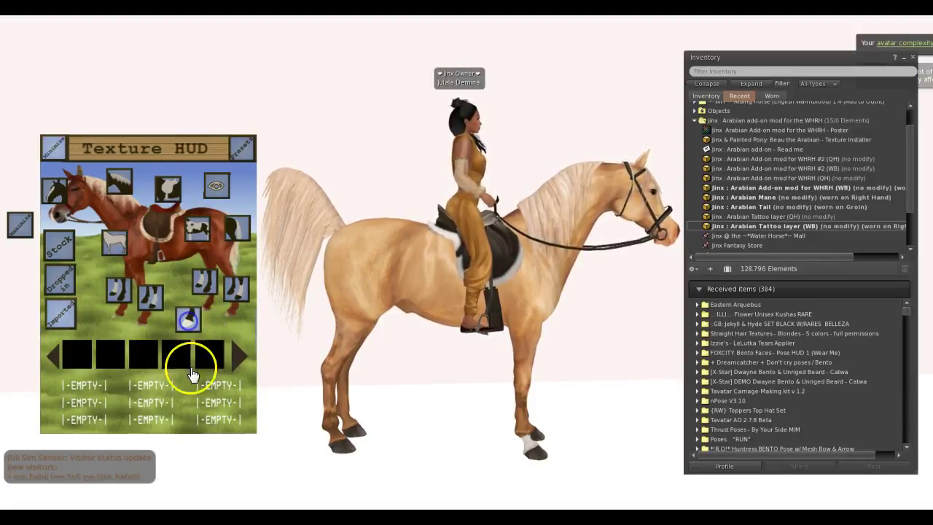
left_click(77, 356)
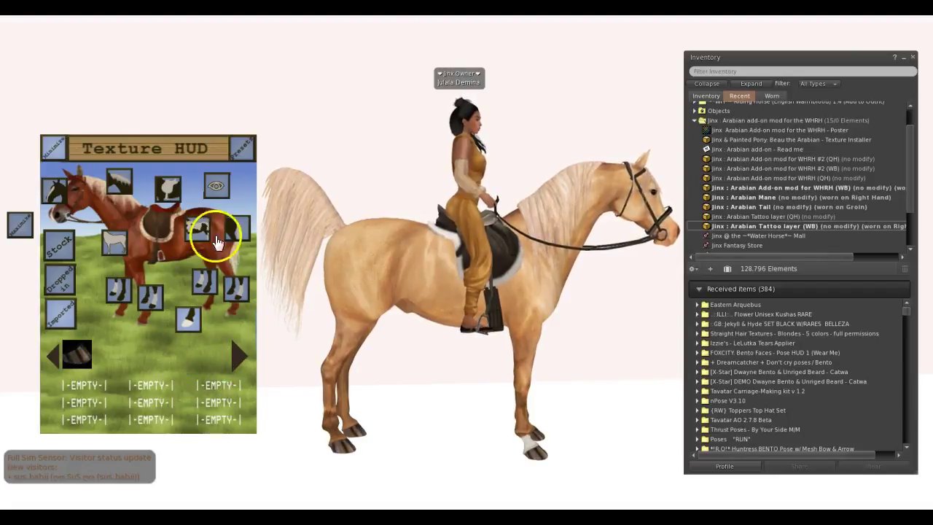
left_click(55, 150)
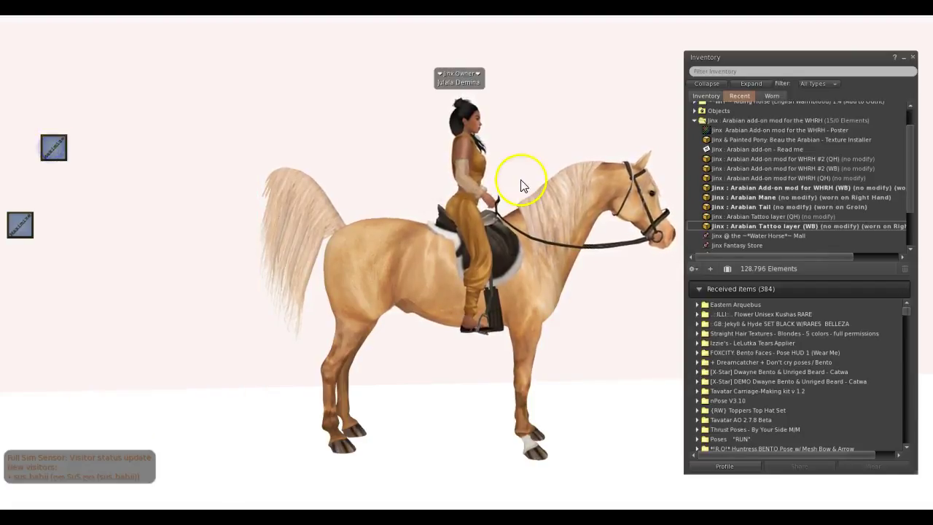
Step: Detach the Jinx : Arabian Add-on mod for WHRH (WB) and add the Arabian Add-on mod for WHRH #2 (WB) instead
right_click(806, 191)
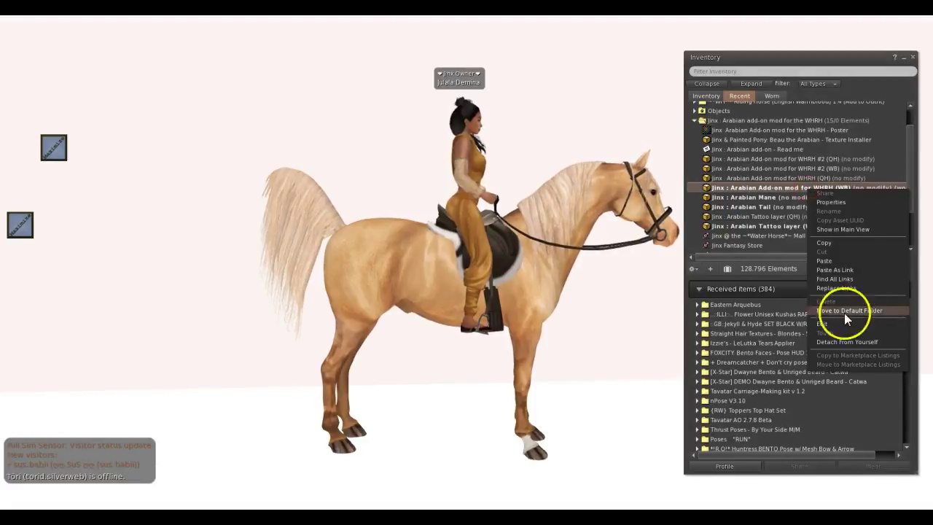
left_click(839, 341)
right_click(812, 169)
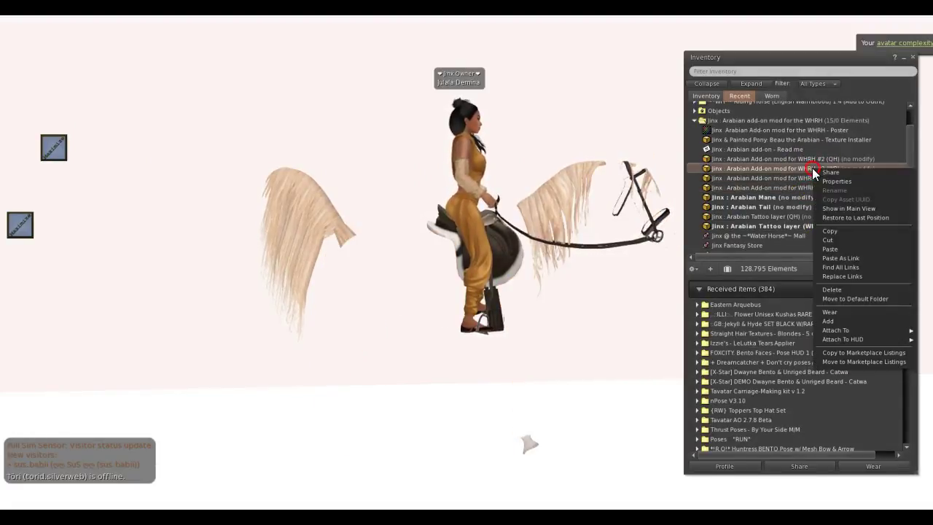
left_click(827, 322)
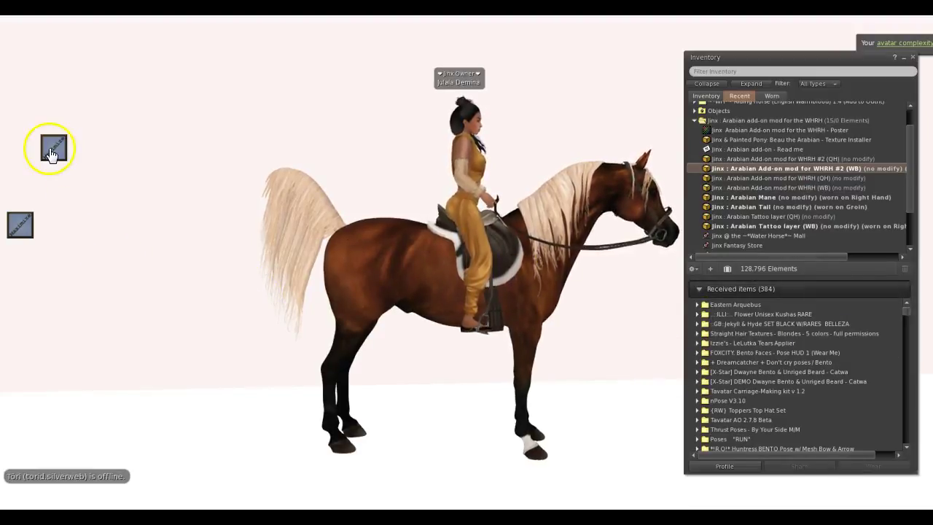
Step: Apply the lightest hoof texture to the horse's front and hind hooves in the Texture HUD with the named presets
left_click(11, 230)
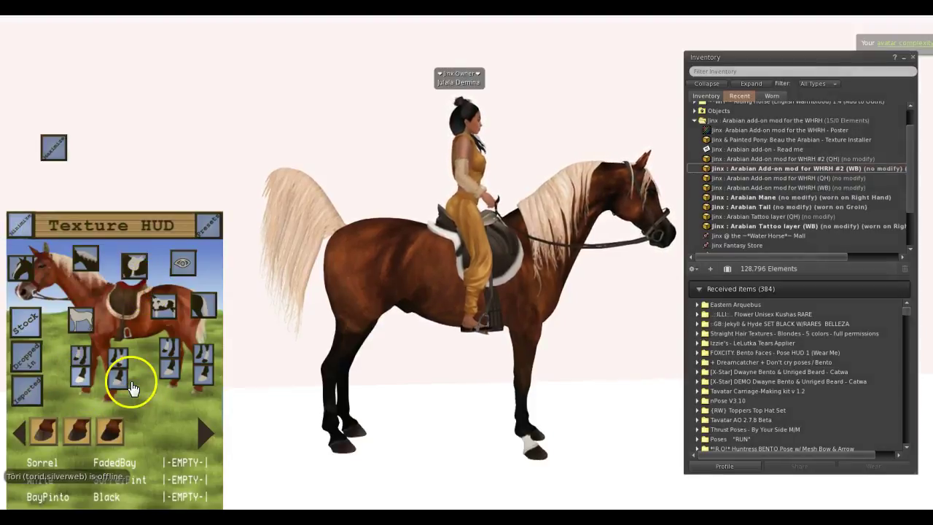
left_click(80, 374)
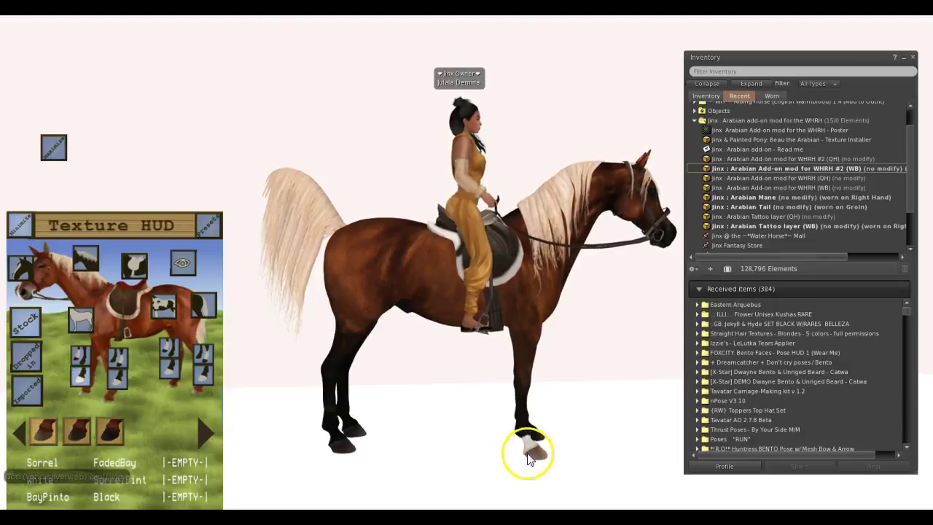
left_click(119, 378)
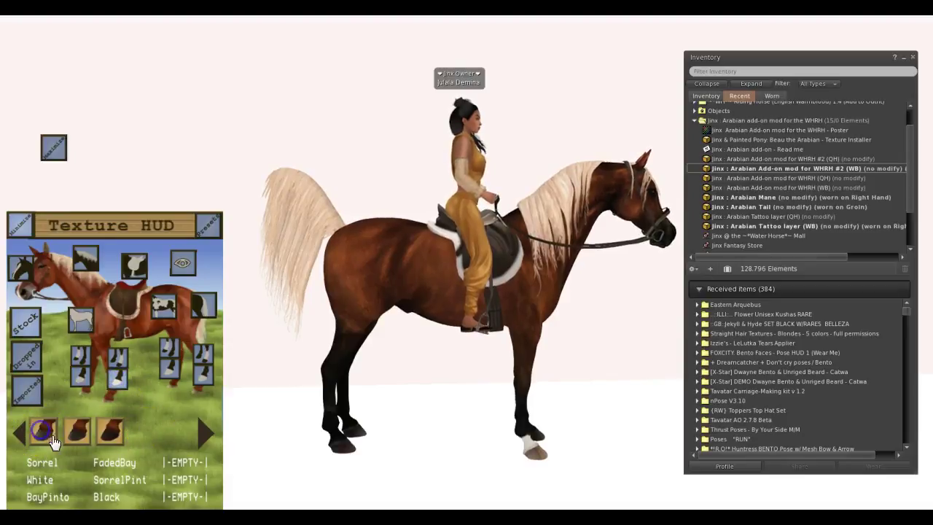
left_click(321, 470)
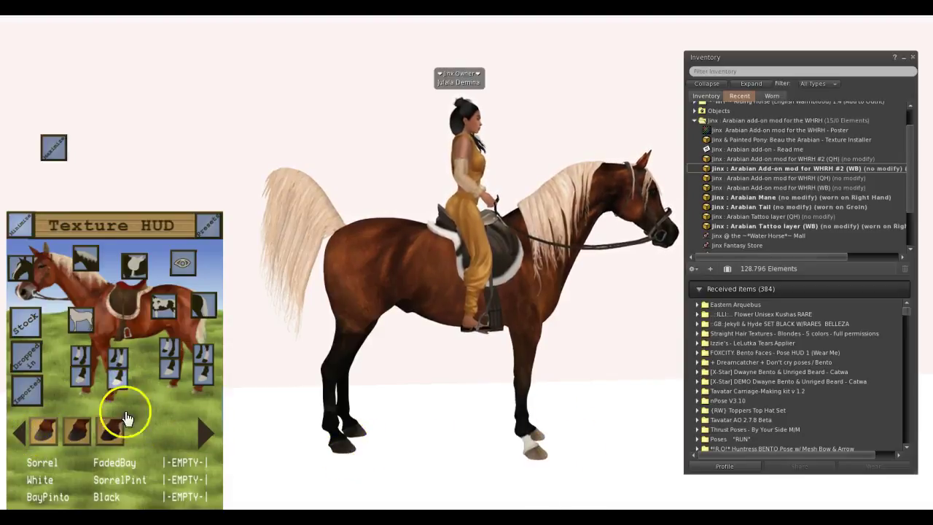
left_click(44, 434)
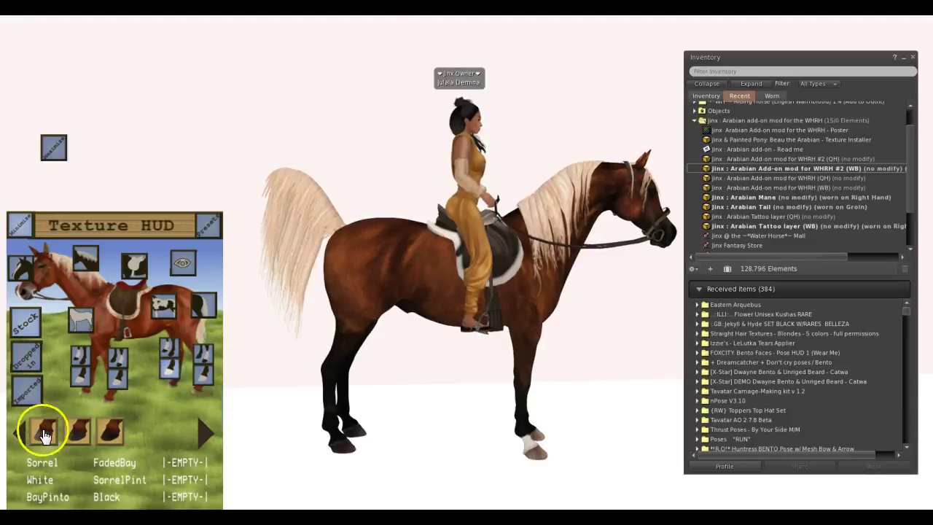
left_click(204, 375)
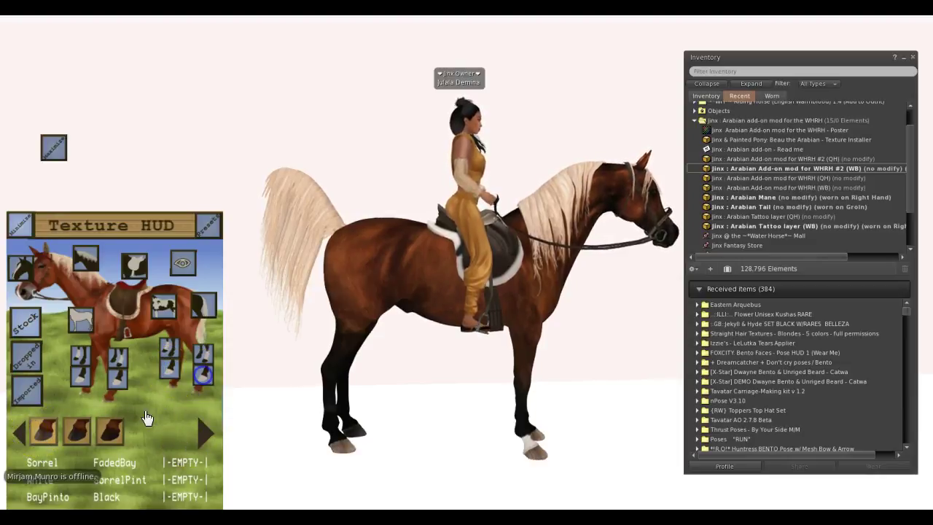
left_click(44, 434)
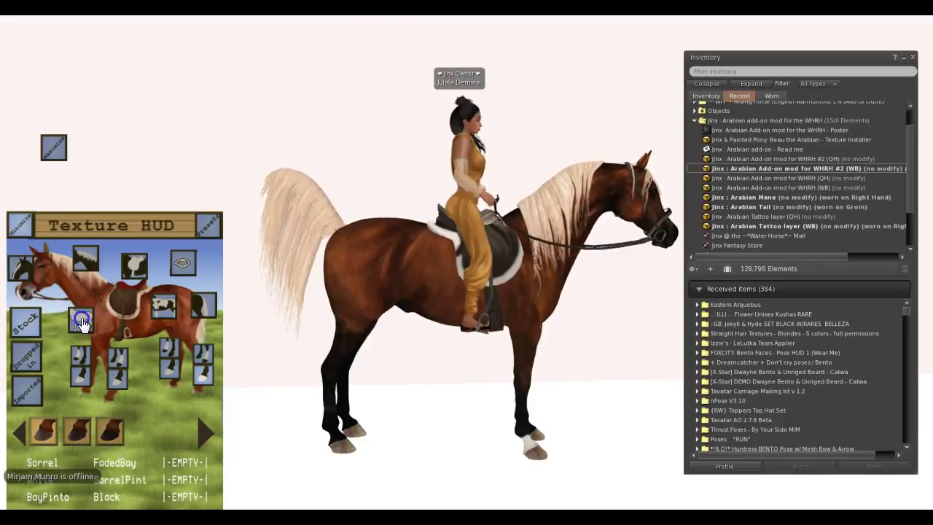
Step: Turn the horse black and replace its coat with the imported white texture with reddish-brown patches
left_click(29, 393)
left_click(110, 431)
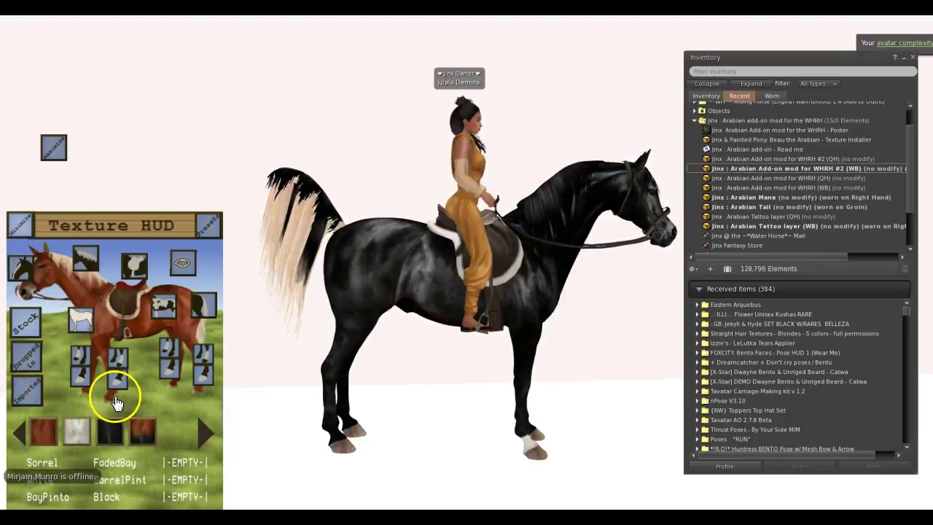
left_click(29, 394)
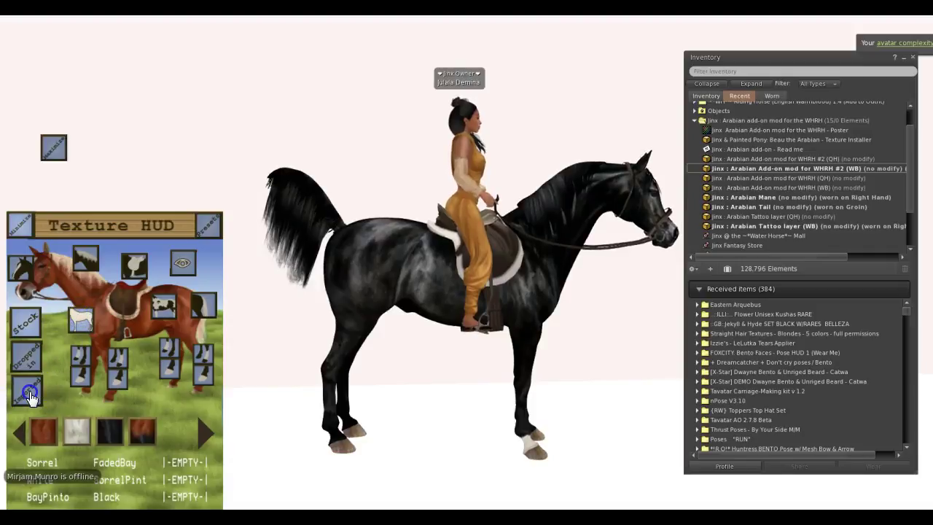
right_click(53, 147)
left_click(22, 145)
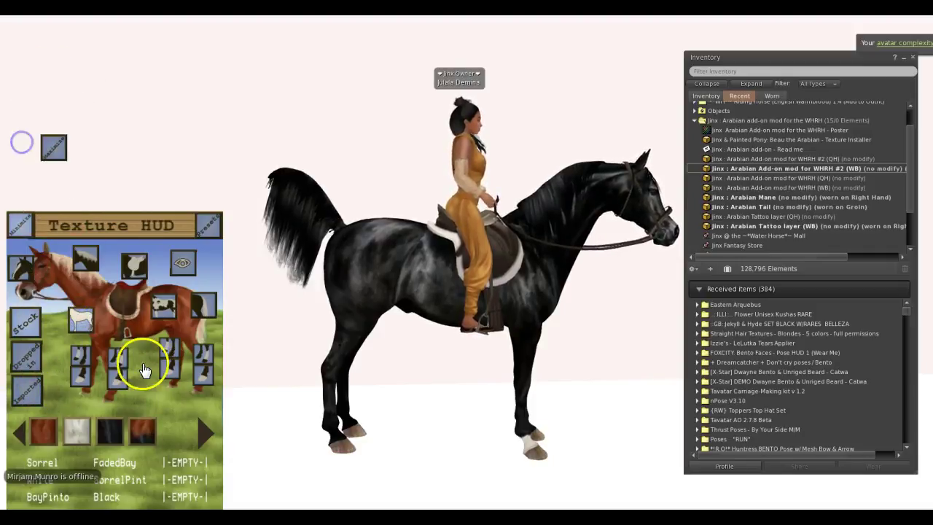
left_click(26, 390)
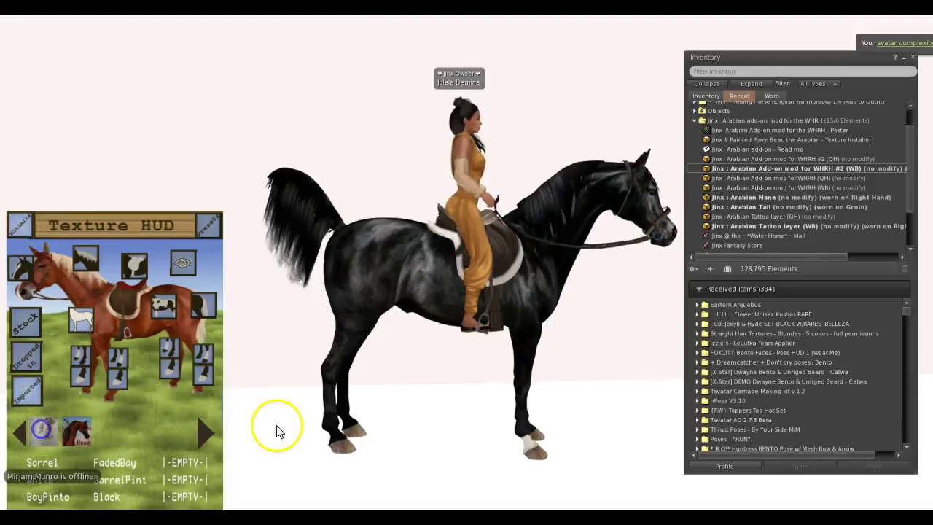
Step: Apply the light blonde stock texture to the horse's mane and tail and minimise the Texture HUD
left_click(85, 262)
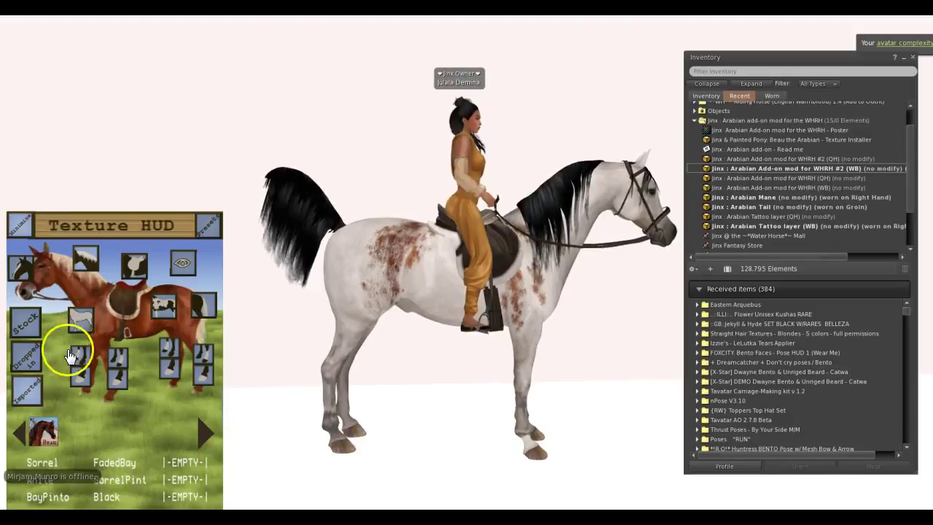
left_click(25, 329)
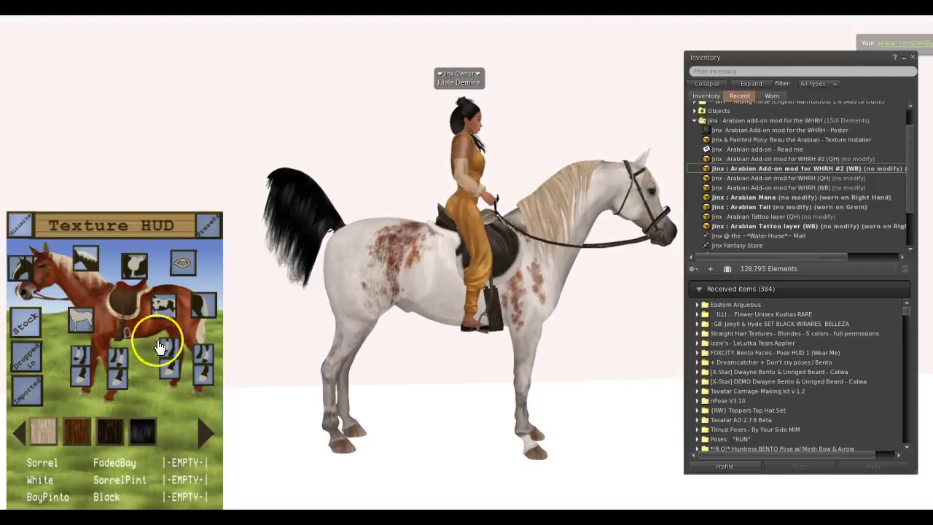
left_click(199, 305)
left_click(41, 431)
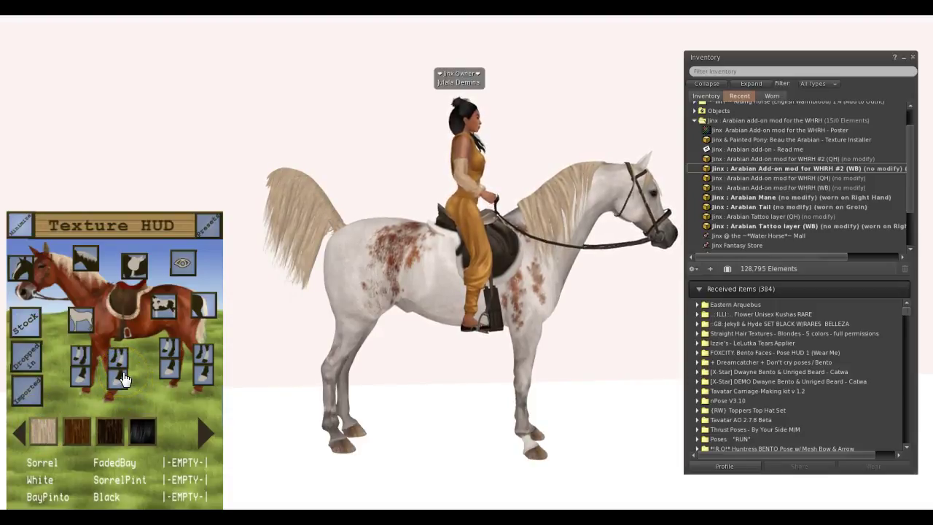
left_click(17, 225)
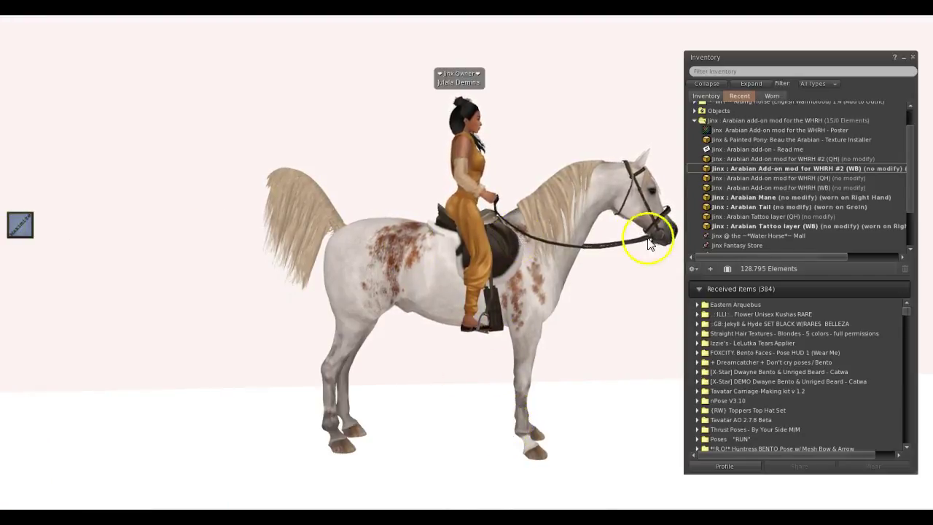
scroll(587, 305, "up", 3)
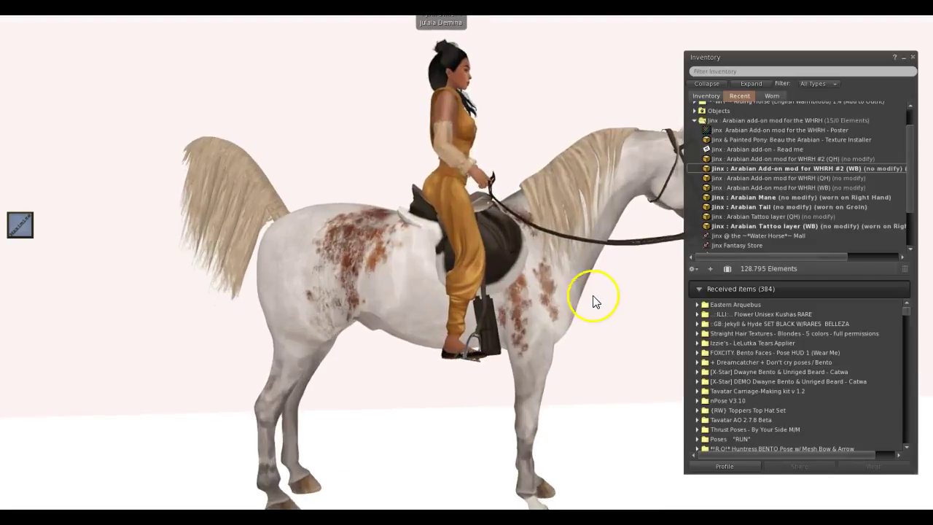
Step: Close the inventory and examine the textured horse's coat, mane, tail and head from the side, rear and front
left_click(912, 57)
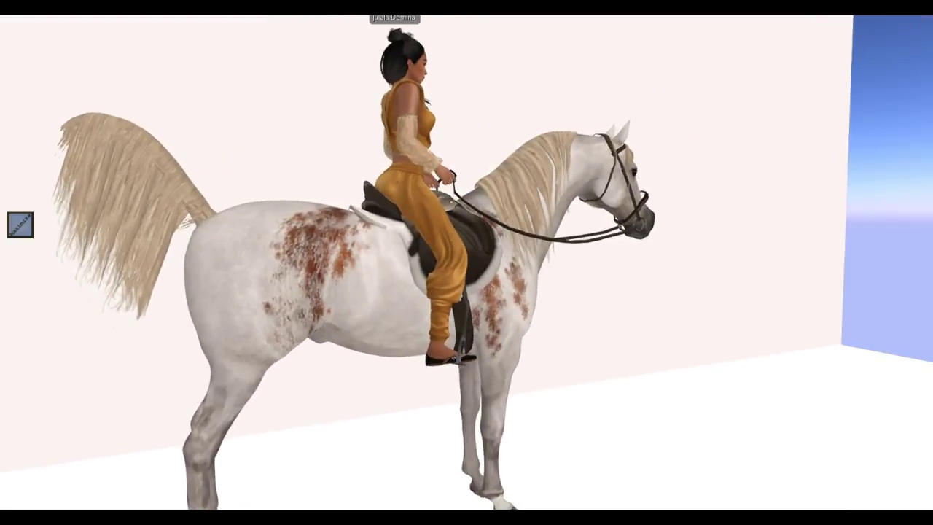
key("Up")
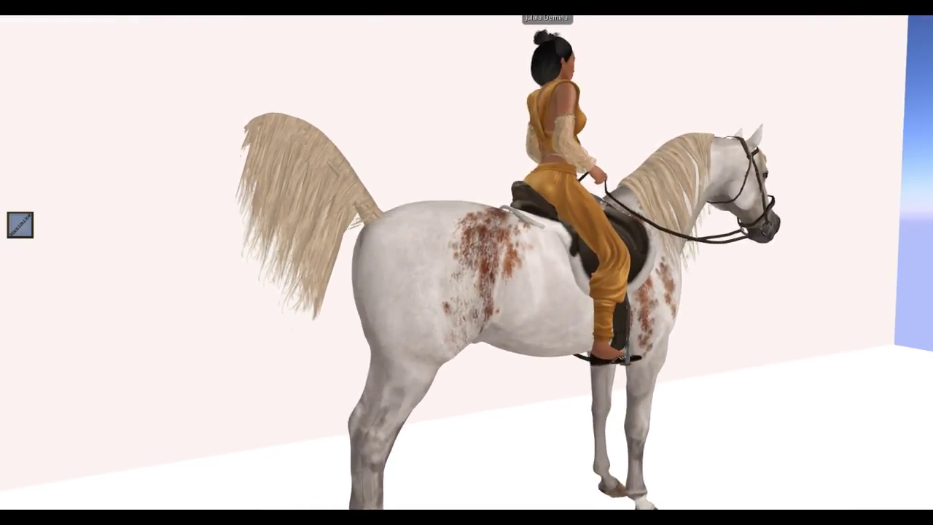
scroll(797, 225, "up", 2)
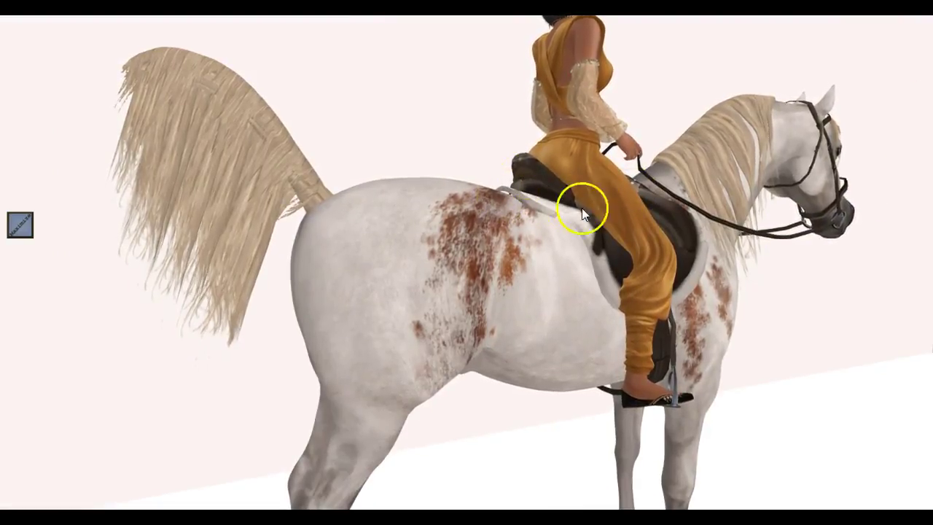
key("Up")
left_click_drag(466, 262, 676, 134)
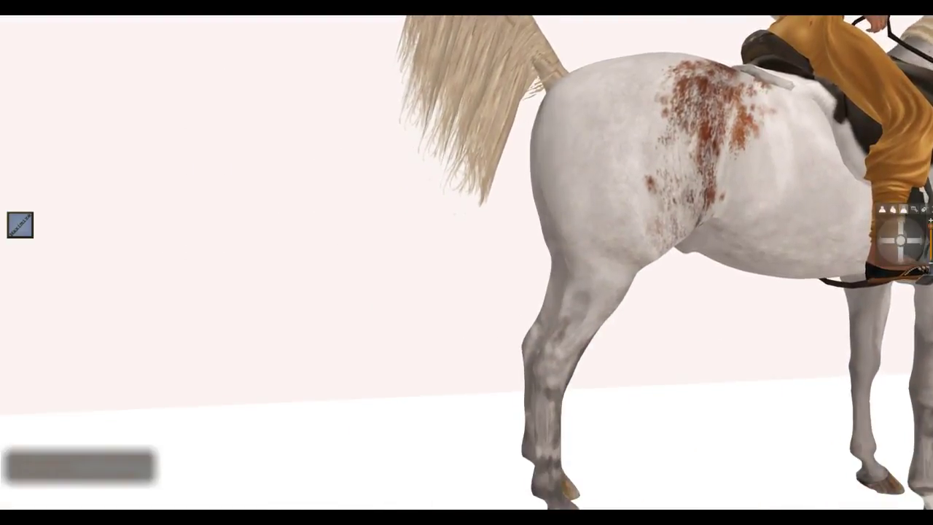
key("ctrl+alt+shift+Right")
key("ctrl+alt+shift+Up")
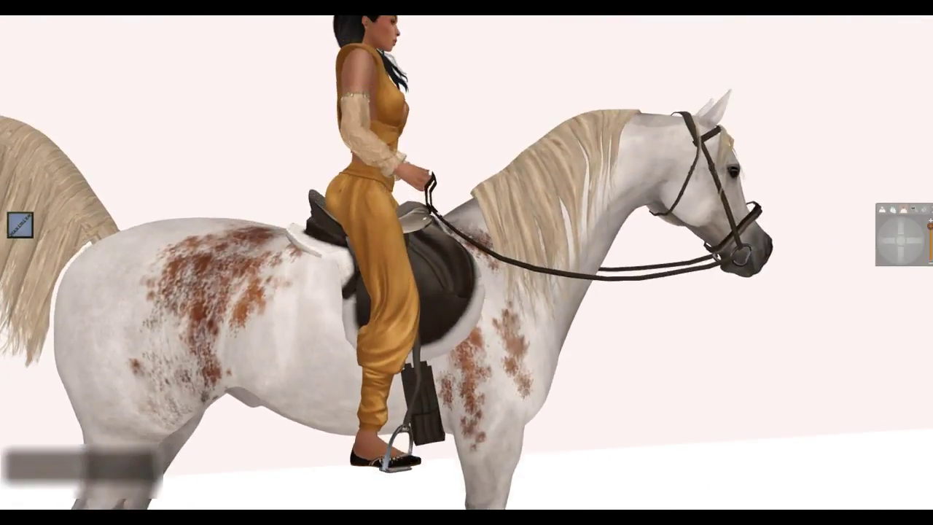
left_click(915, 239)
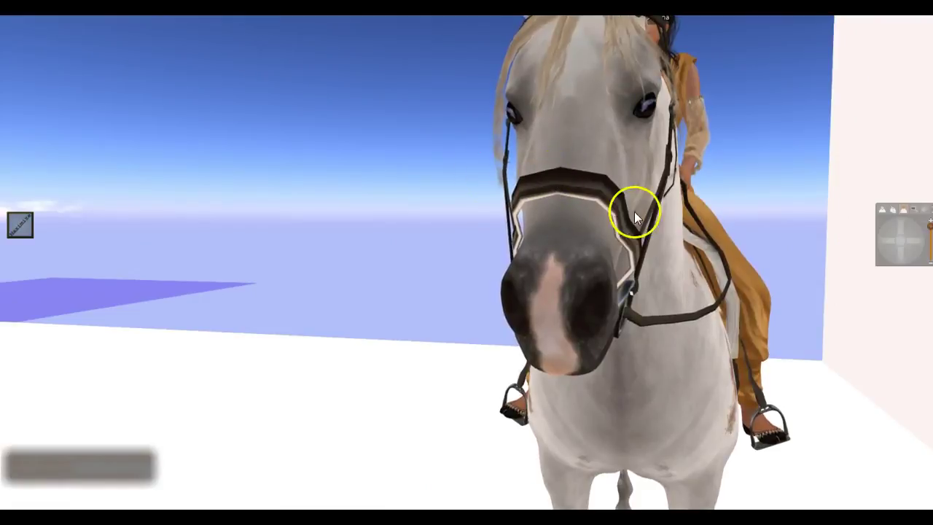
left_click(876, 240)
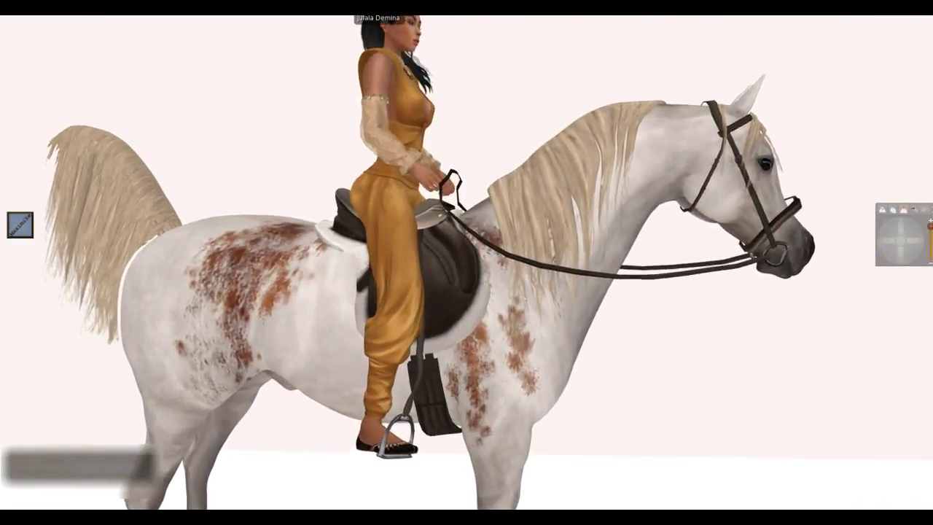
scroll(681, 296, "down", 3)
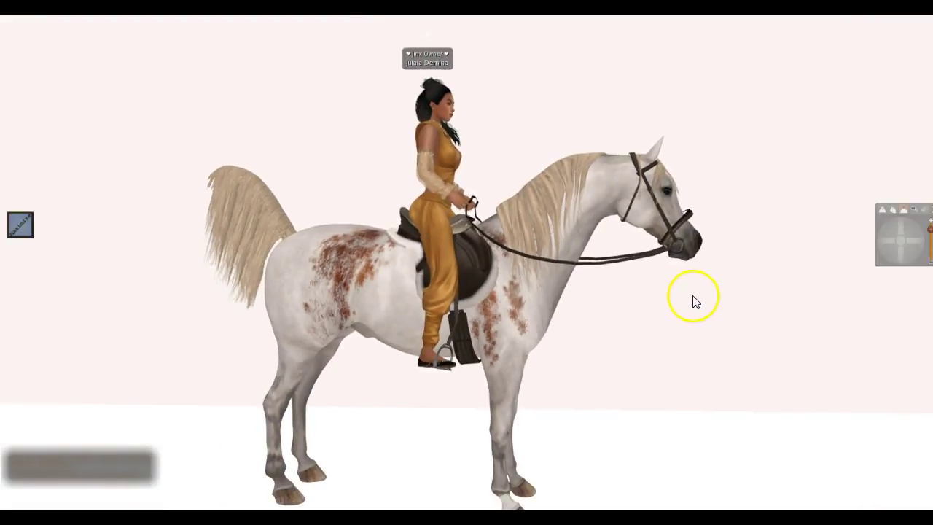
left_click(885, 242)
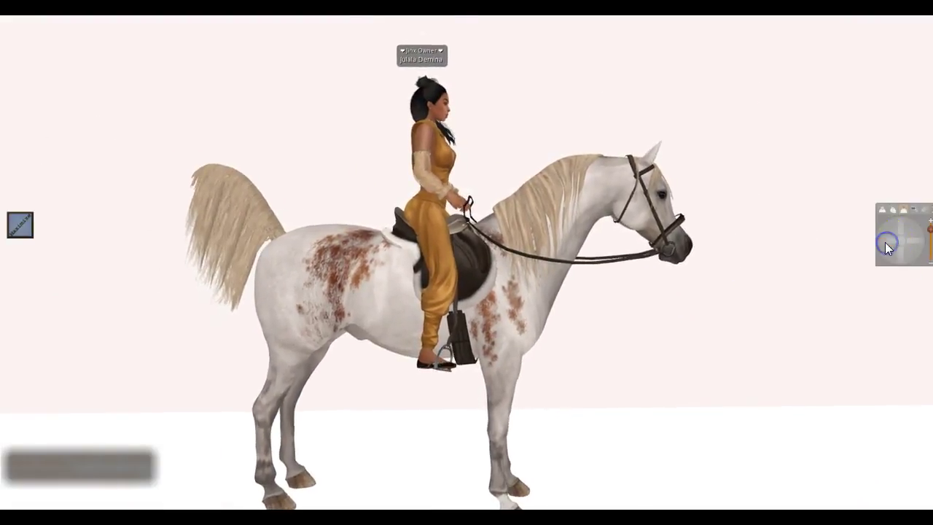
scroll(710, 322, "up", 2)
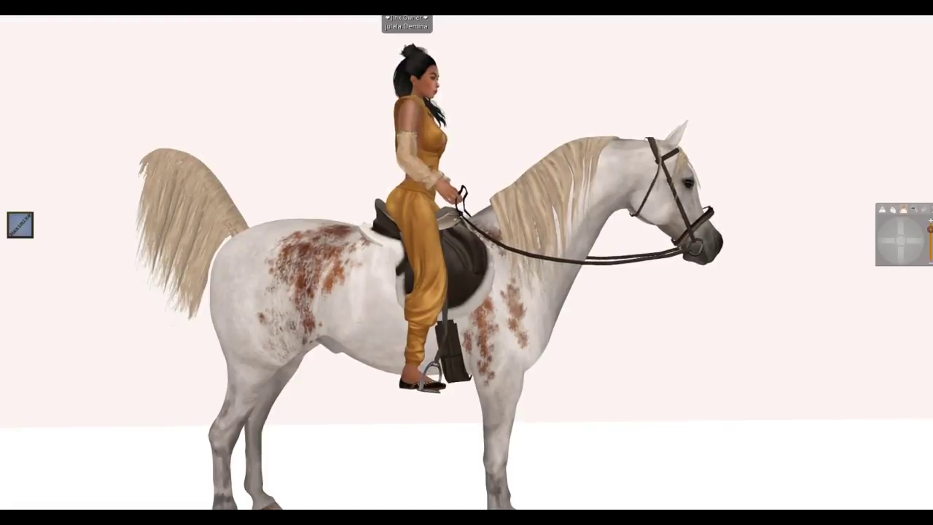
left_click_drag(903, 209, 932, 209)
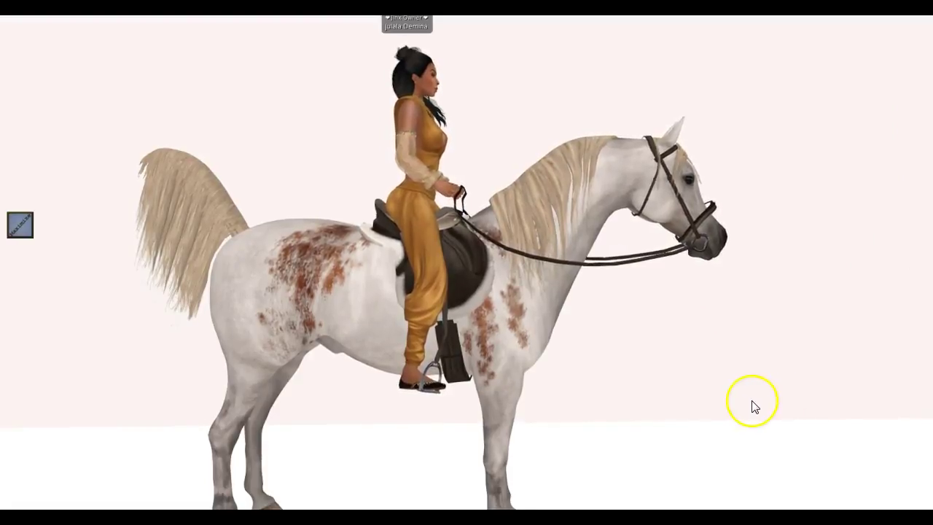
Step: Remove the horse's black saddle and bridle, and detach and re-add the Riding Horse AO for Custom Tack r736 (Warmblood)
left_click(475, 246)
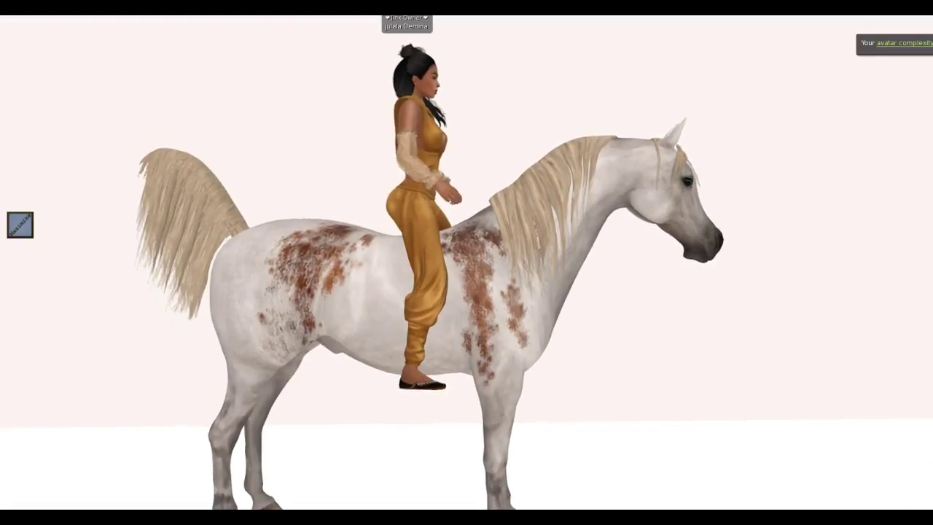
key("ctrl+i")
left_click(694, 121)
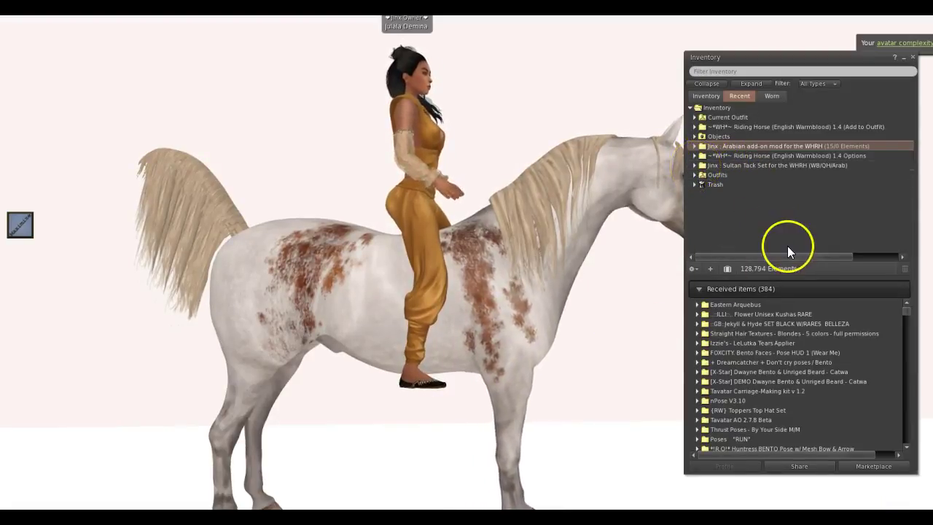
left_click(695, 155)
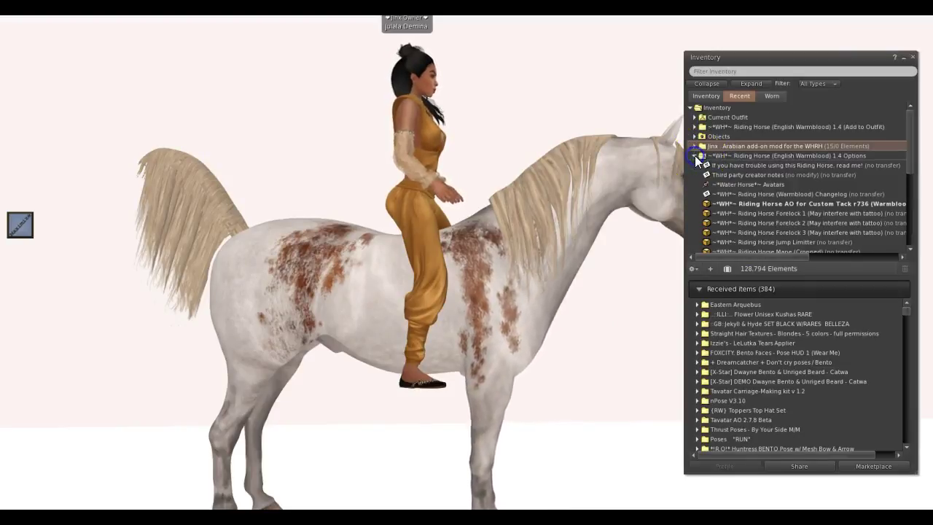
right_click(784, 204)
left_click(831, 358)
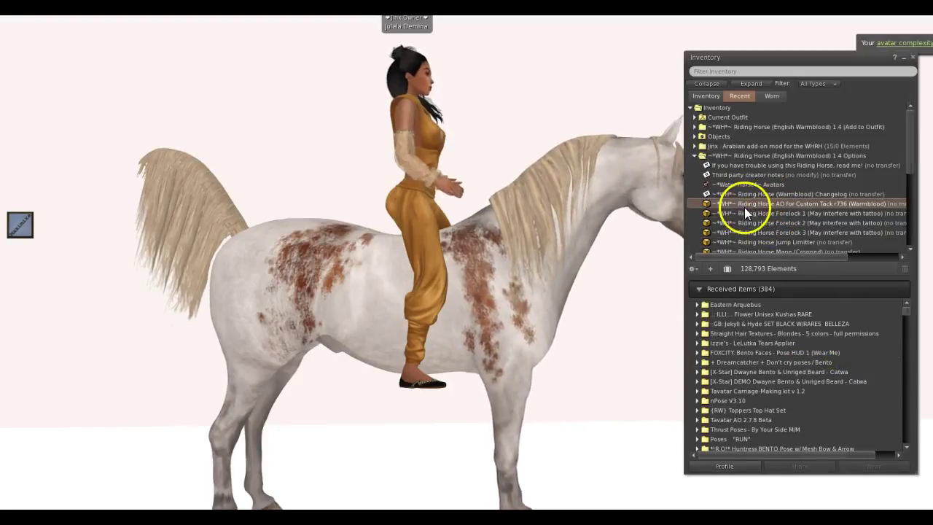
right_click(831, 203)
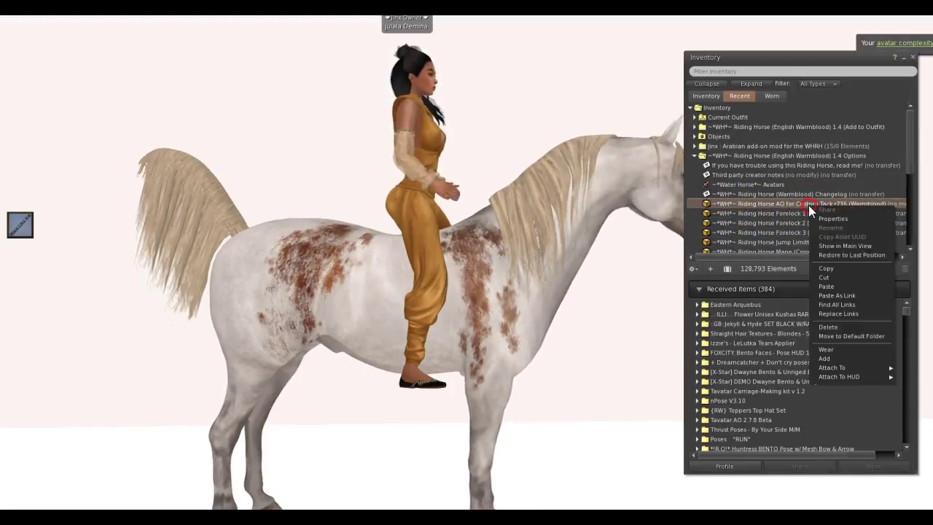
left_click(845, 360)
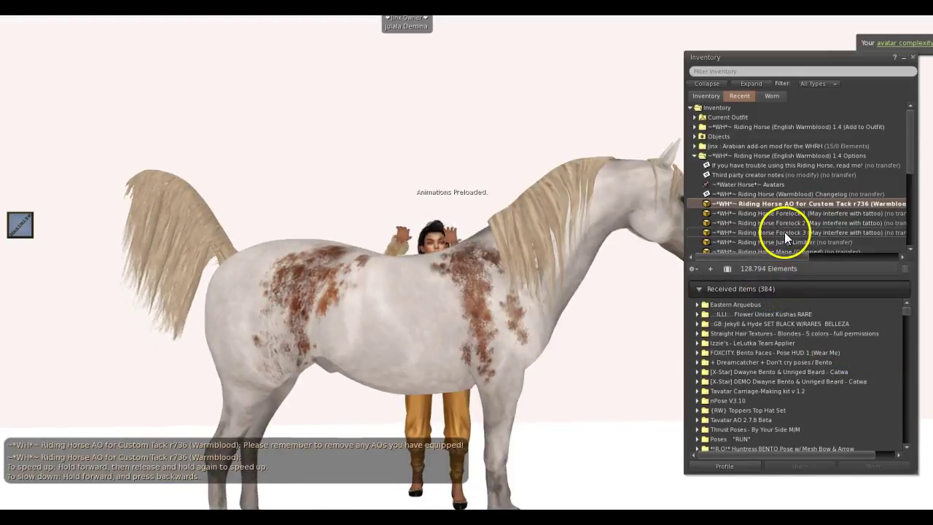
Step: Add the Jinx : Sultan Bridle - Arab from the Sultan Tack Set for the WHRH (WB/QH/Arab) to the horse
left_click(693, 156)
left_click(694, 165)
scroll(777, 216, "down", 2)
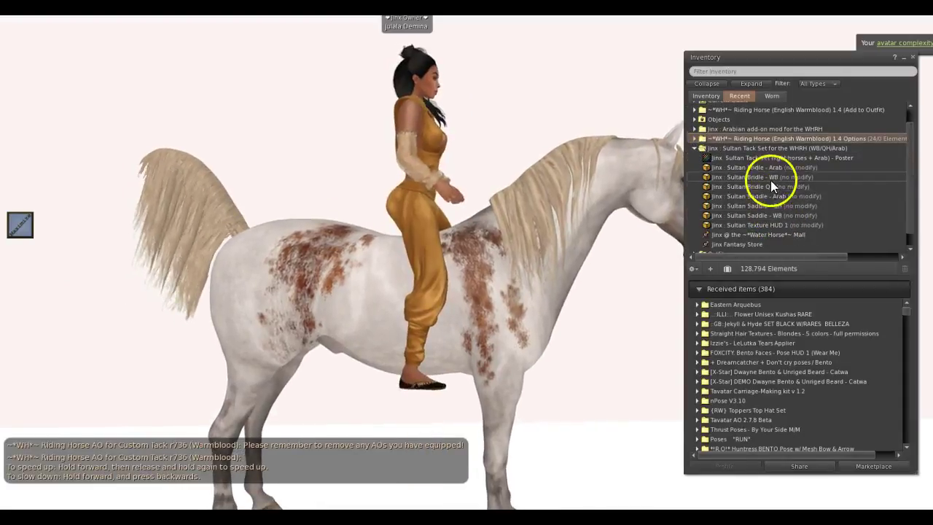
right_click(770, 178)
left_click(752, 165)
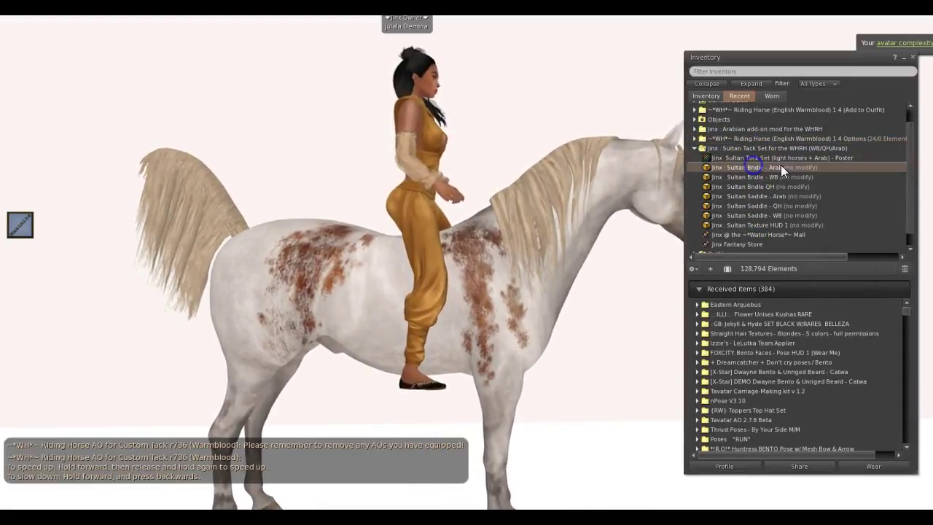
right_click(780, 167)
left_click(802, 320)
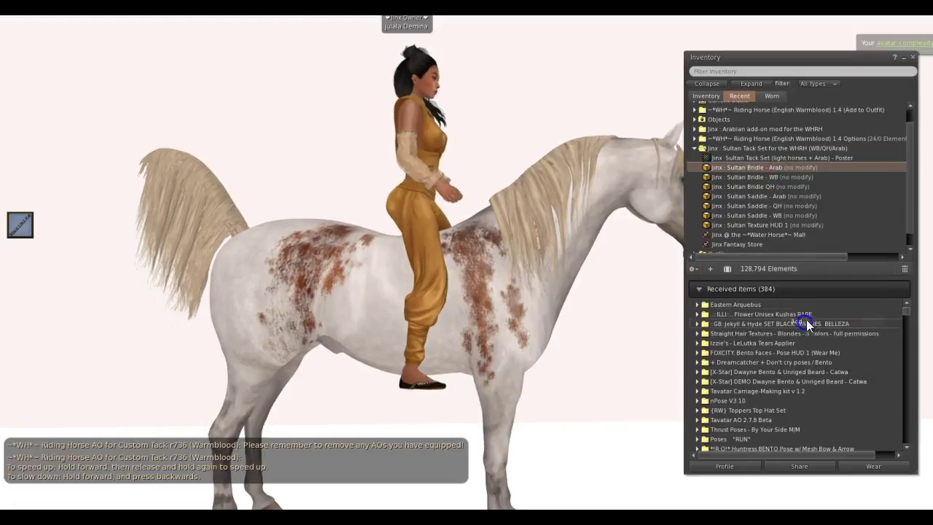
Step: Add the Jinx : Sultan Saddle - Arab to the horse and close the inventory to view the full tack
scroll(824, 225, "down", 1)
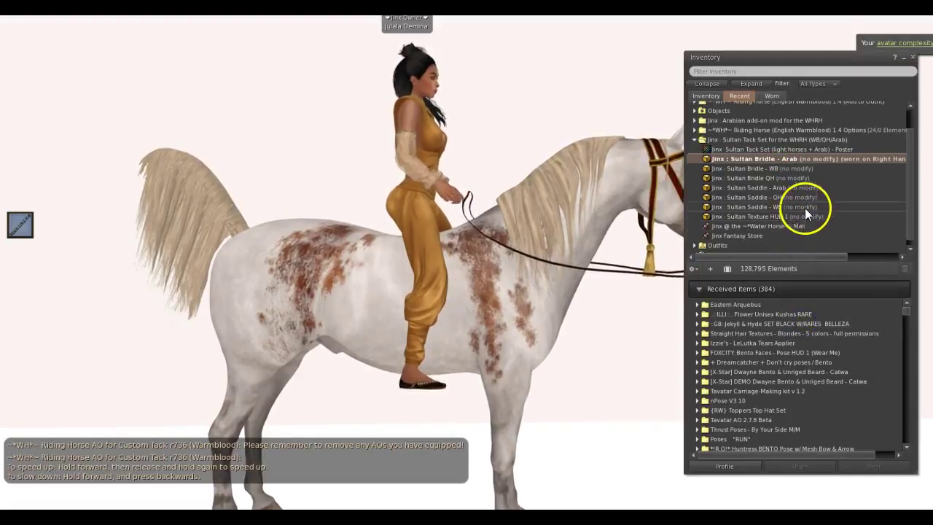
right_click(789, 191)
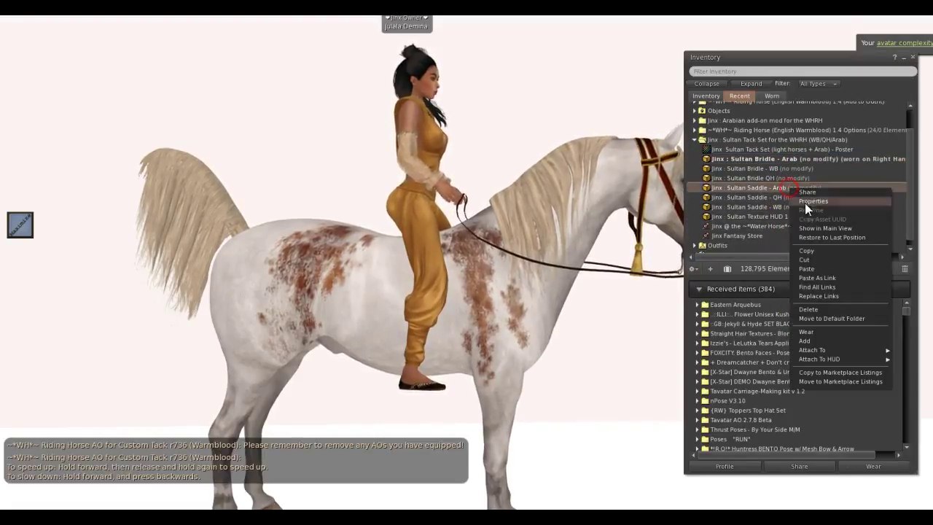
left_click(817, 336)
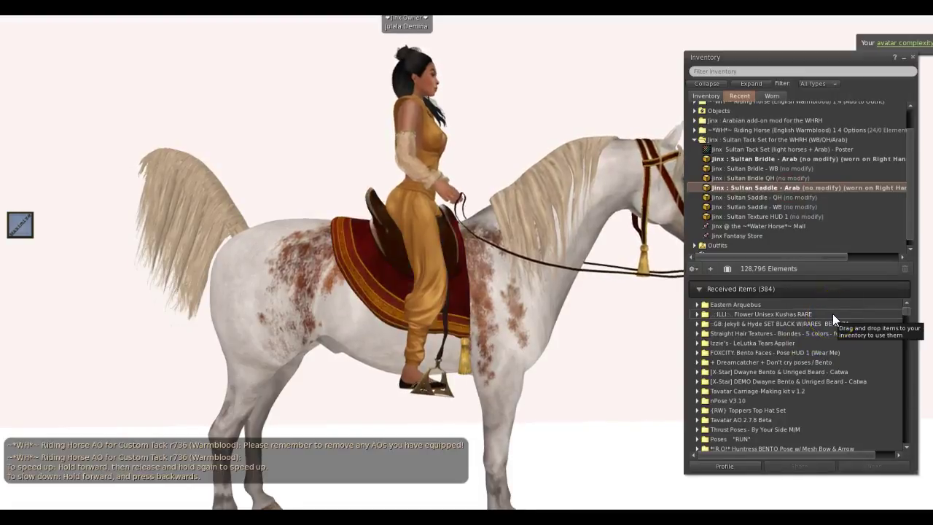
left_click(913, 58)
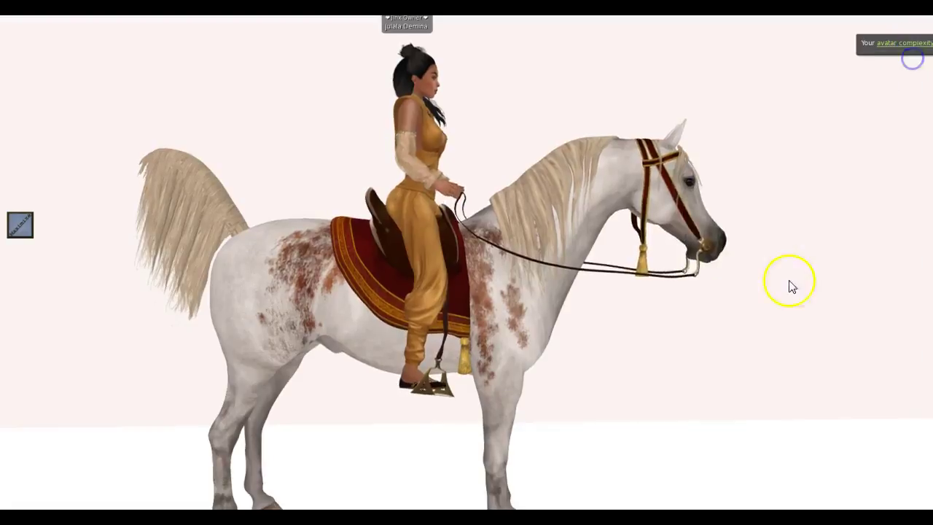
scroll(755, 310, "down", 2)
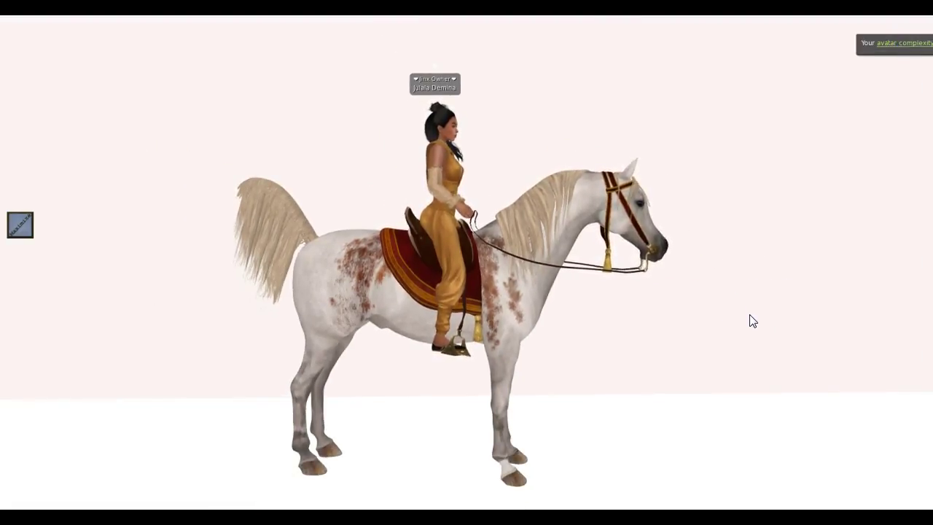
left_click(797, 336)
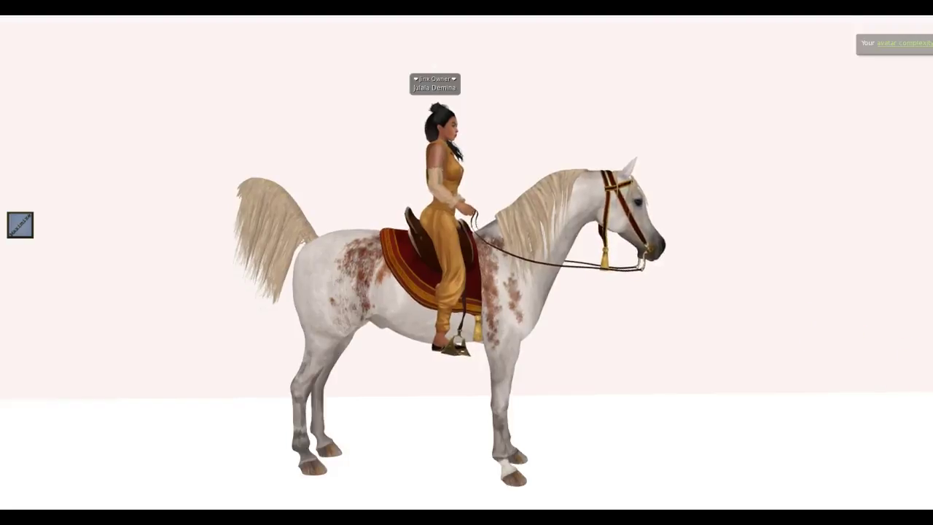